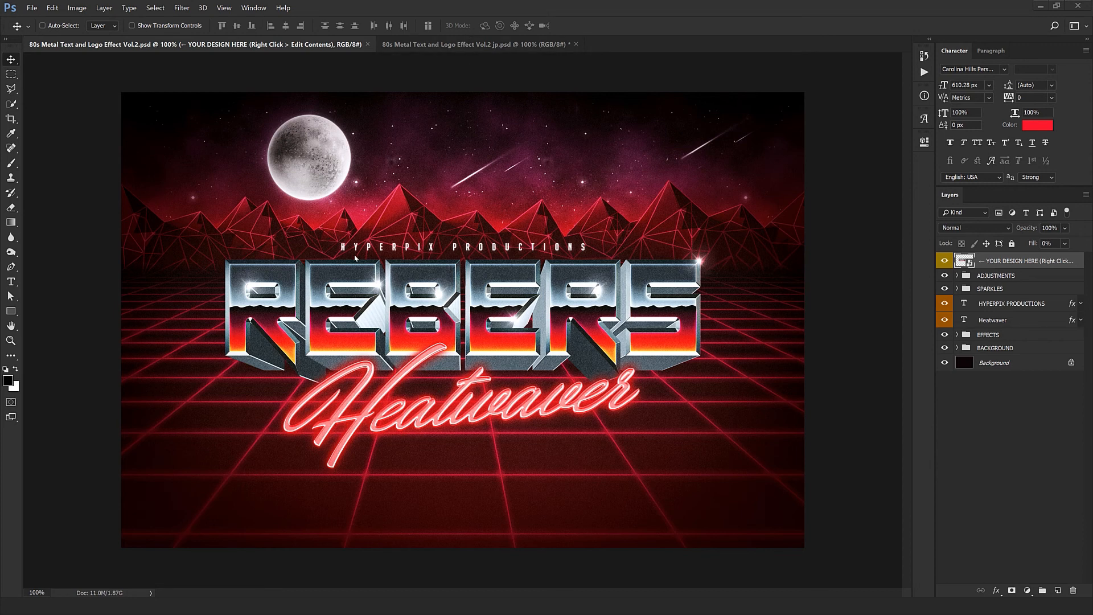
Step: Compare the Japanese version of the template with the English one, and close the Japanese document
left_click(459, 48)
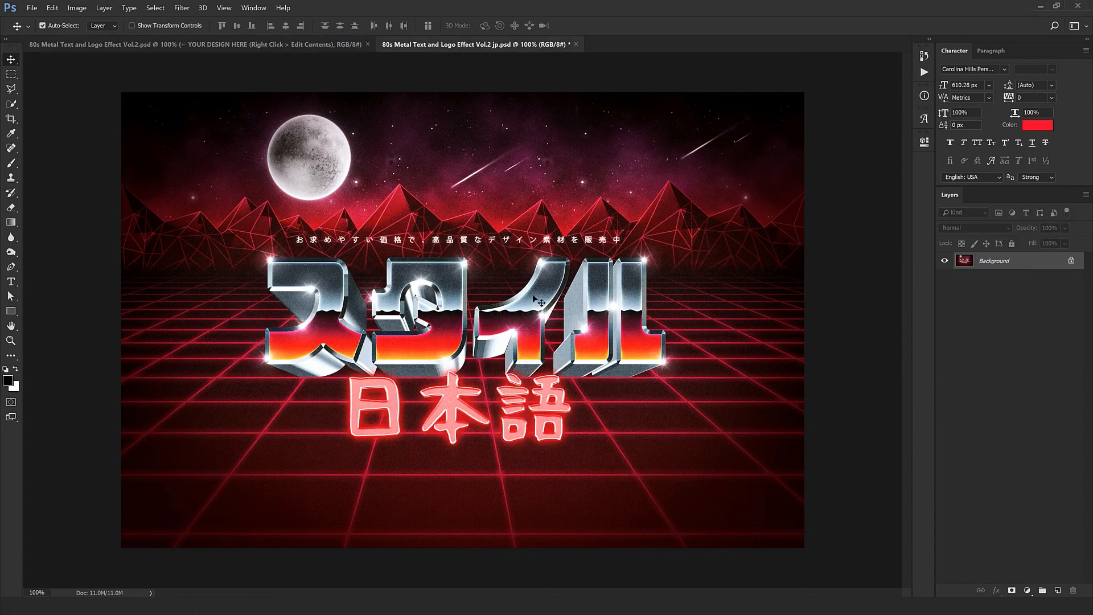
key("ctrl+Tab")
key("ctrl+Tab")
key("ctrl+Tab")
key("ctrl+Tab")
left_click(576, 44)
left_click(555, 224)
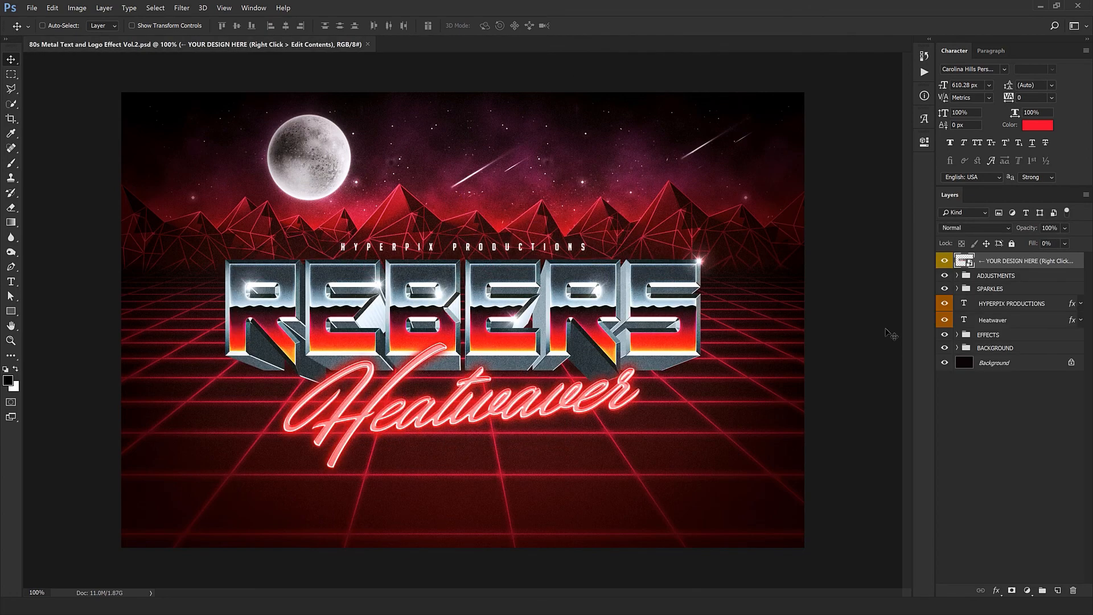
Step: Open the contents of the YOUR DESIGN HERE smart object and replace its REBERS text with CYBORG
right_click(1037, 266)
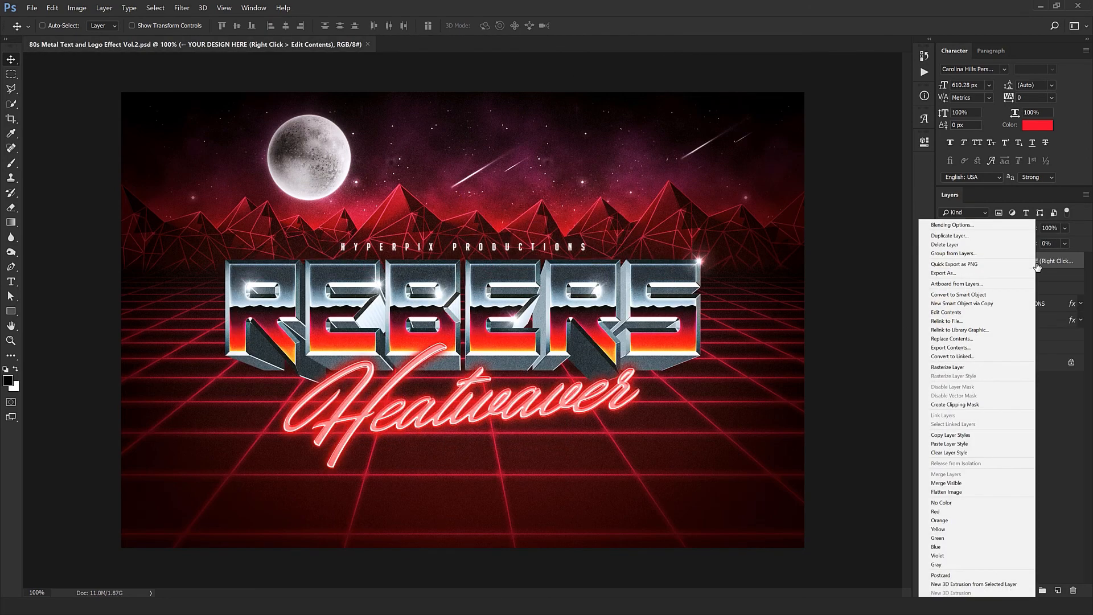
left_click(954, 315)
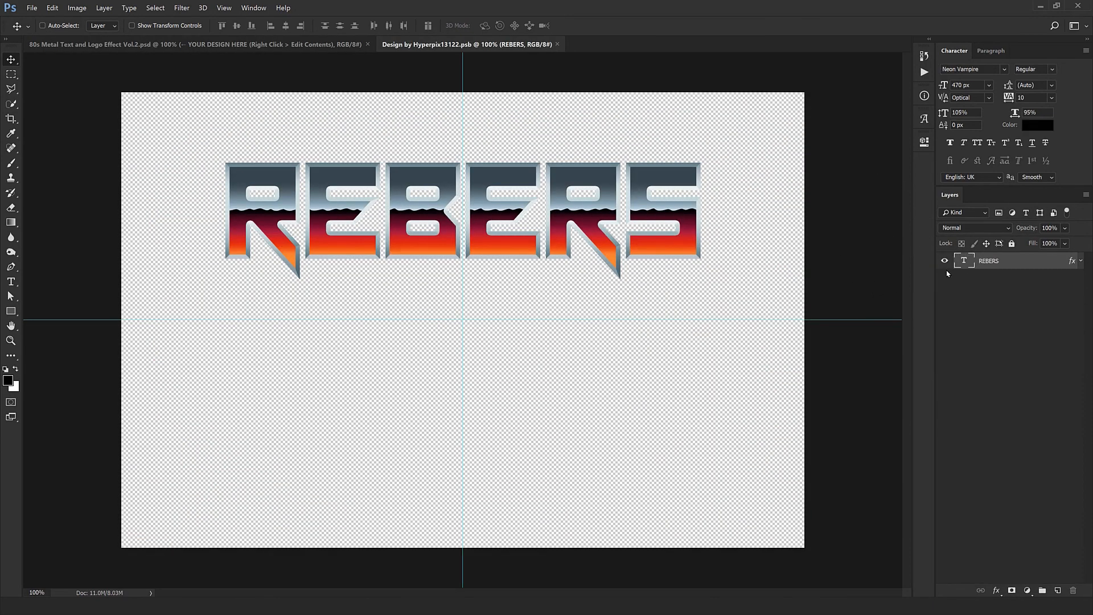
double_click(964, 262)
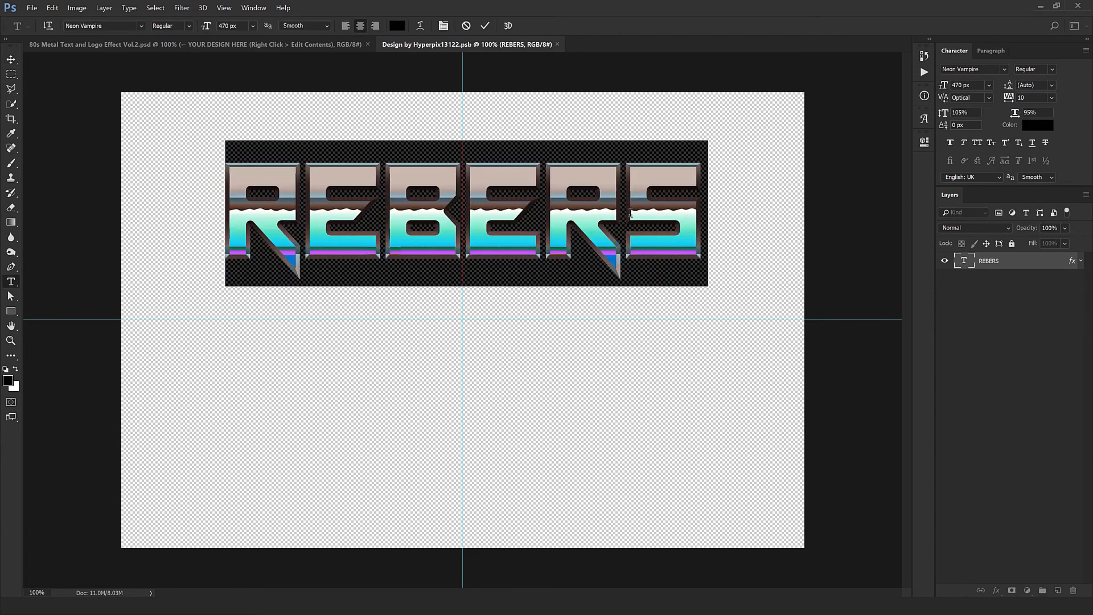
type("C")
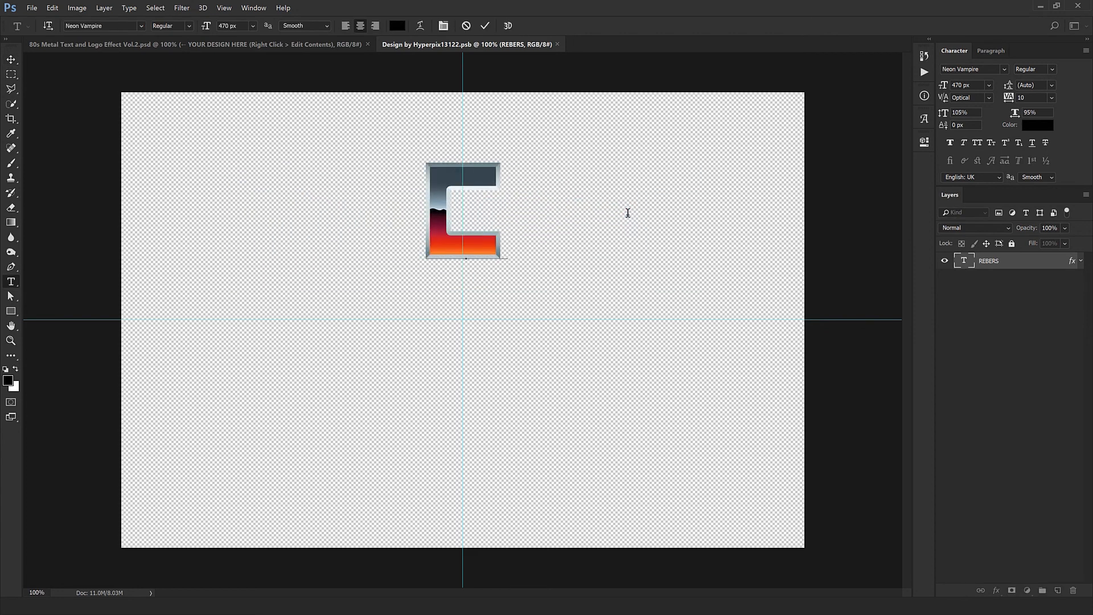
type("YBOR")
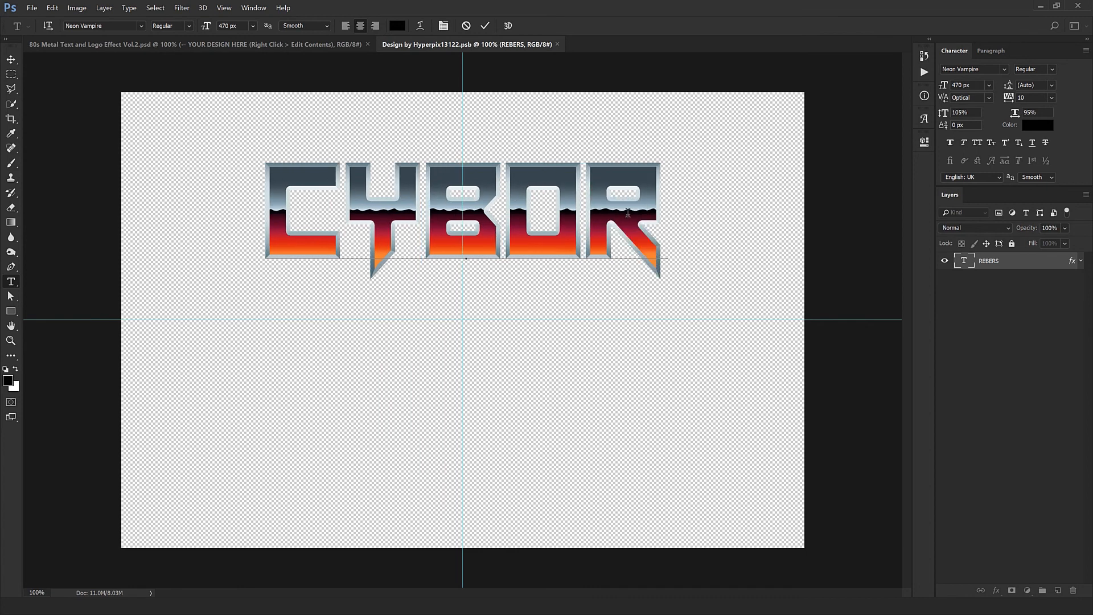
type("G")
key("ctrl+Return")
key("v")
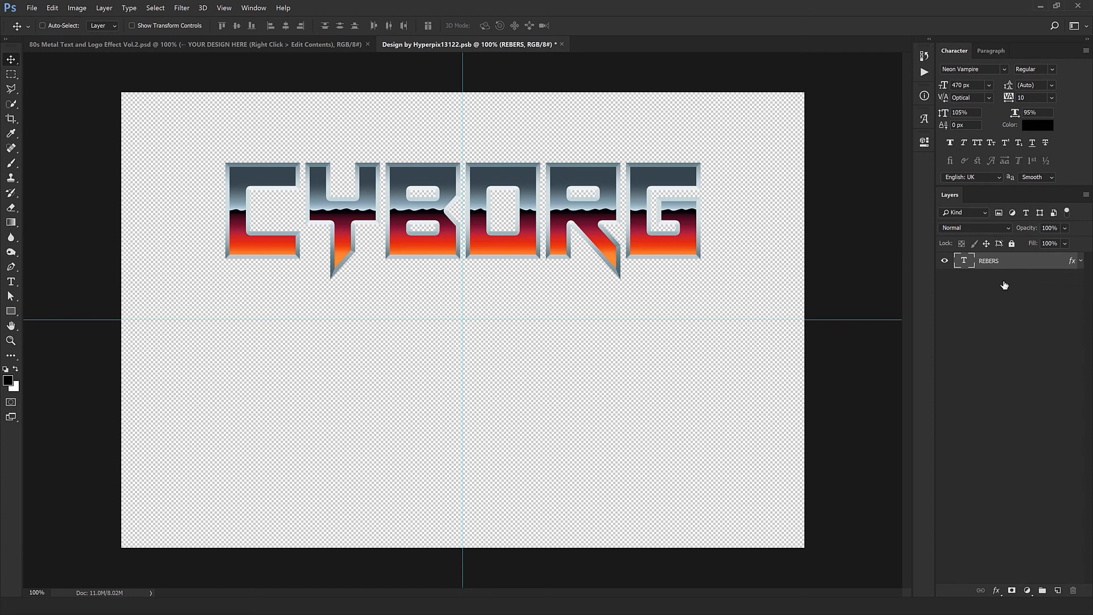
Step: Adjust the position of the Pattern Overlay on the CYBORG text, and save and close the smart object document
double_click(1072, 261)
left_click(349, 298)
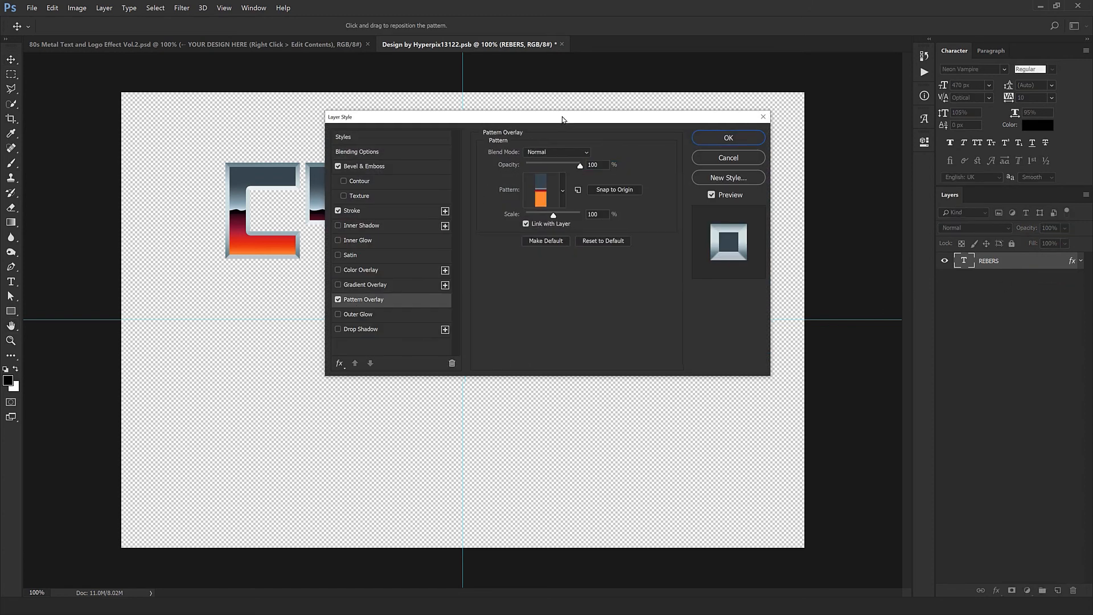
left_click_drag(566, 115, 599, 352)
mouse_move(546, 298)
left_mouse_down()
mouse_move(536, 285)
mouse_move(529, 296)
mouse_move(530, 282)
mouse_move(535, 293)
left_mouse_up()
left_click_drag(635, 287, 368, 290)
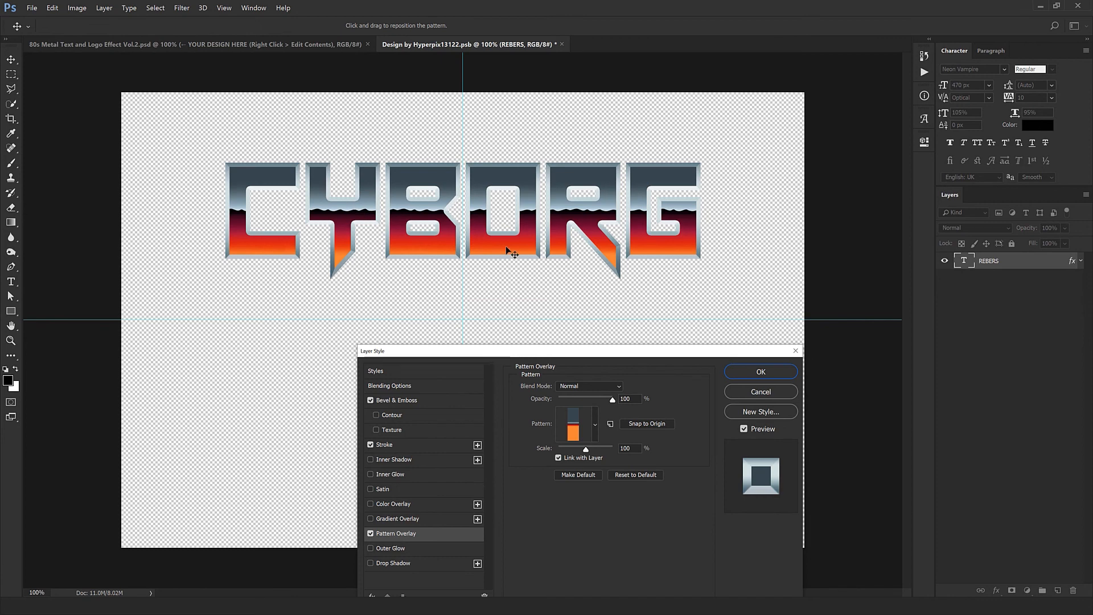
left_click(761, 371)
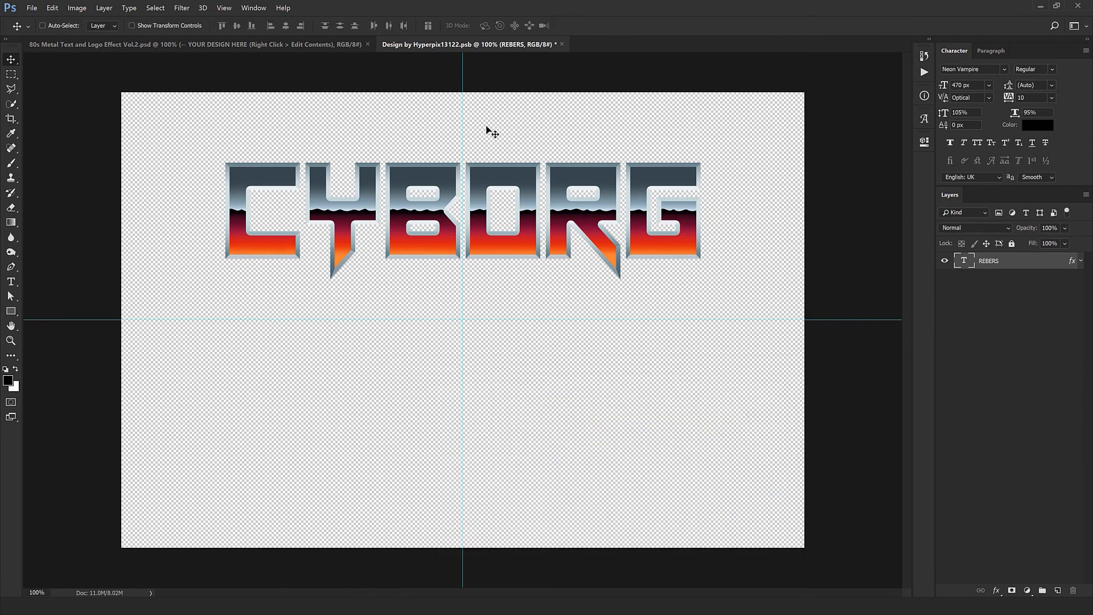
left_click(562, 45)
left_click(497, 228)
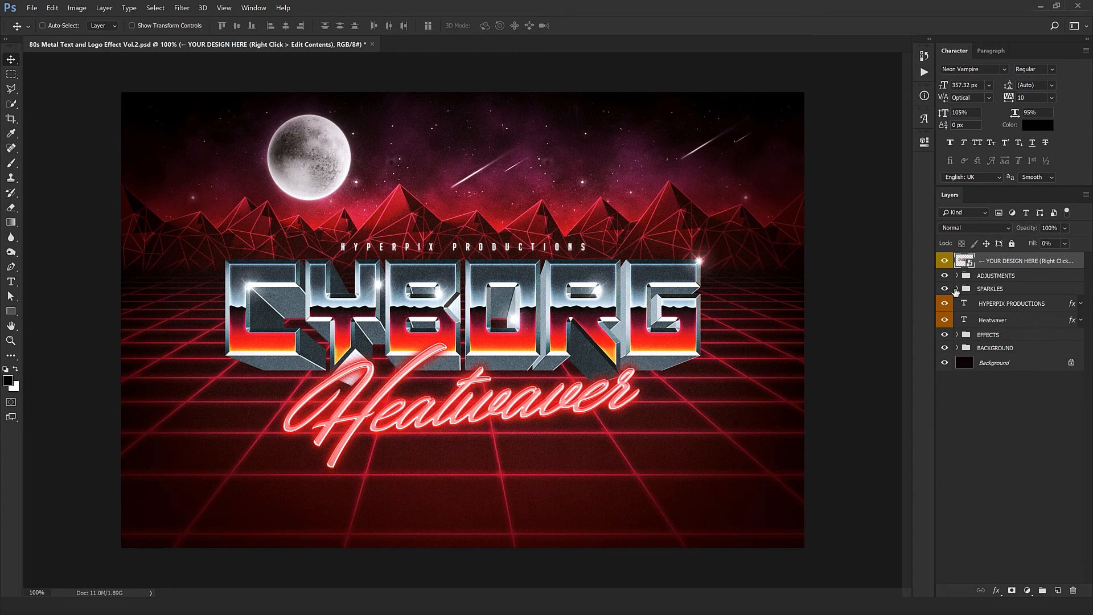
Step: Hide the EXTRUSION group inside EFFECTS and inspect the flat CYBORG lettering up close
left_click(959, 335)
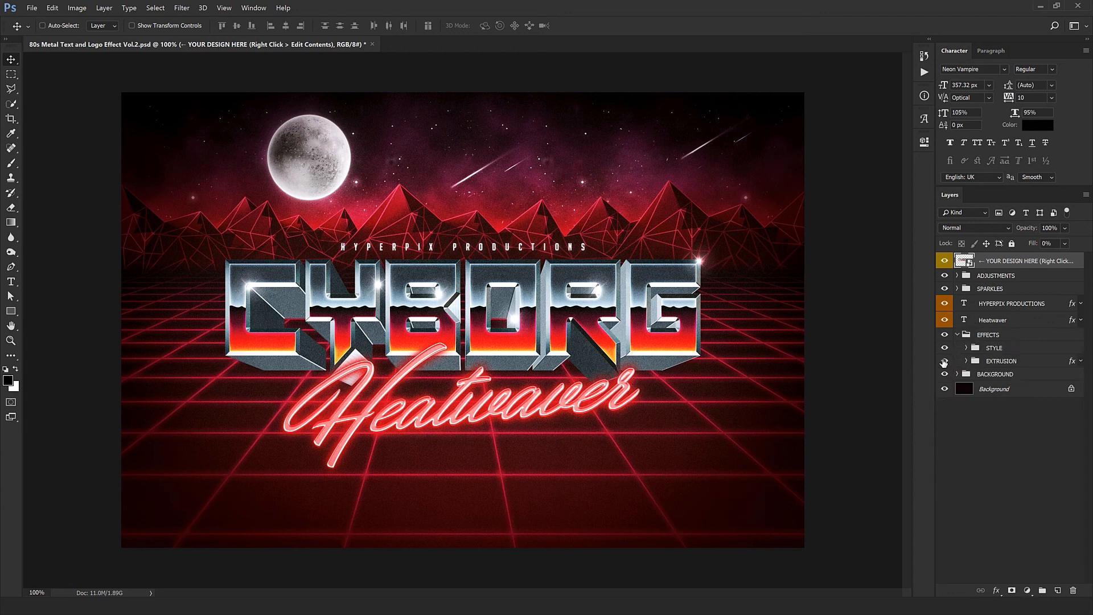
left_click(943, 362)
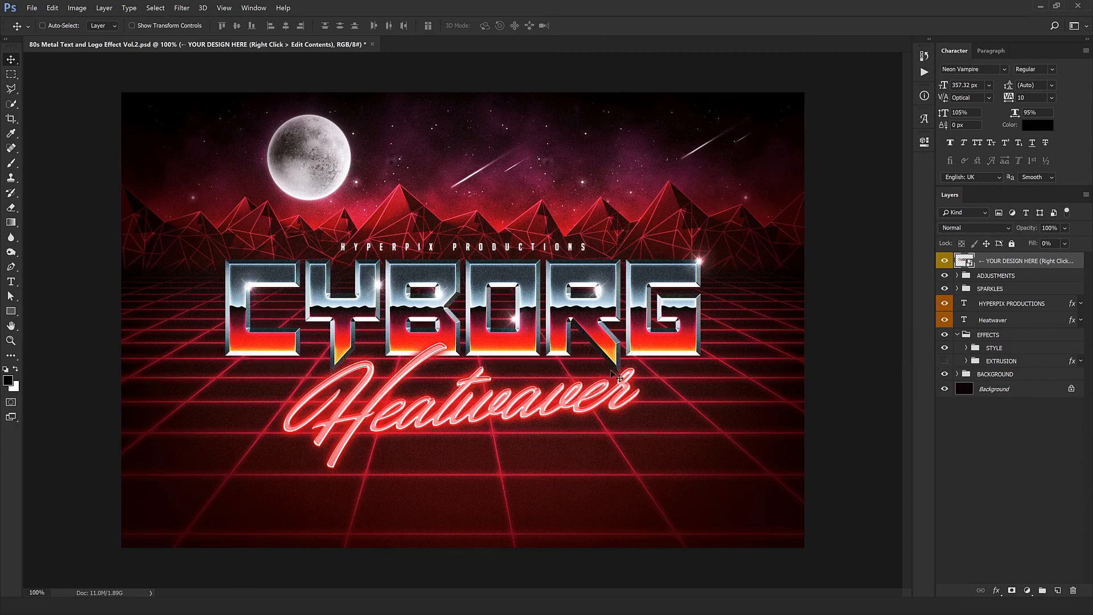
left_click_drag(398, 343, 458, 352)
left_click_drag(590, 222, 97, 293)
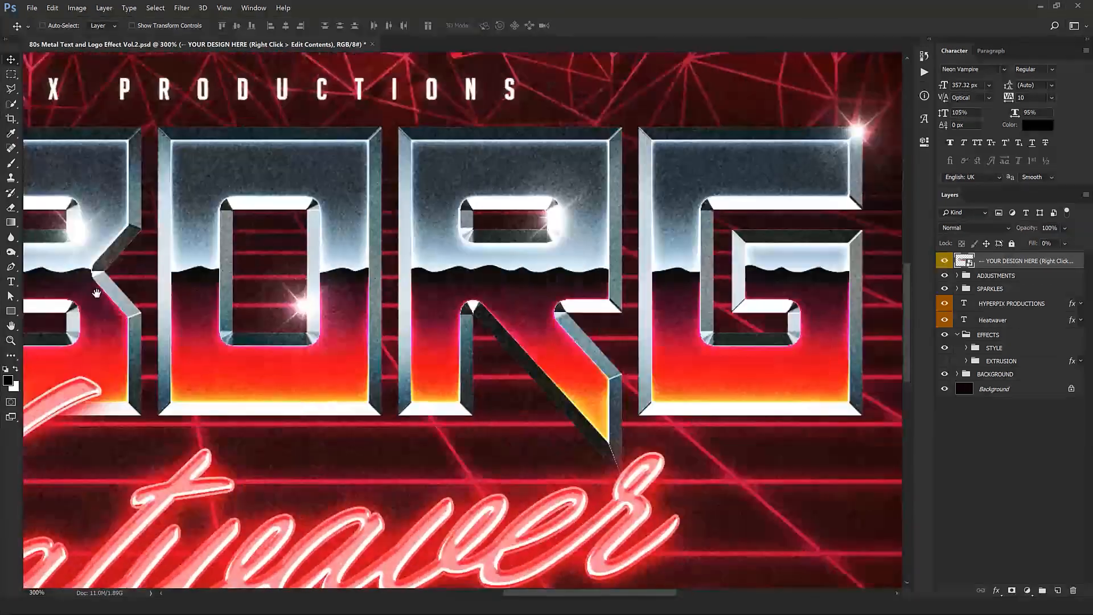
left_click_drag(450, 319, 417, 225)
key("ctrl+1")
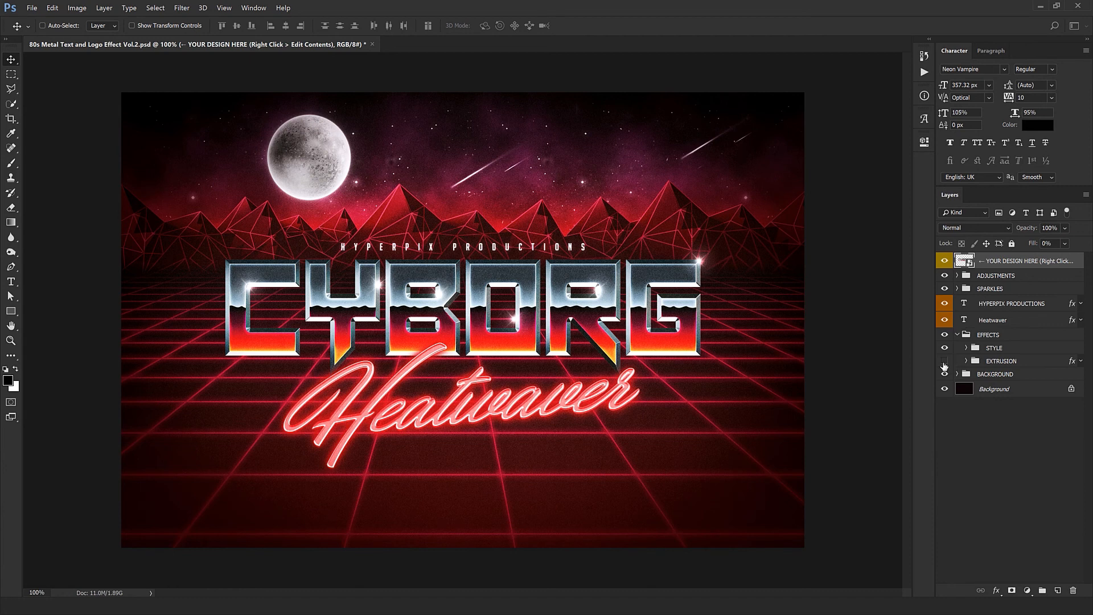
Step: Try midtone Color Balance values of -40, -11 and +76 on the adjustment layer, and undo them
left_click(964, 277)
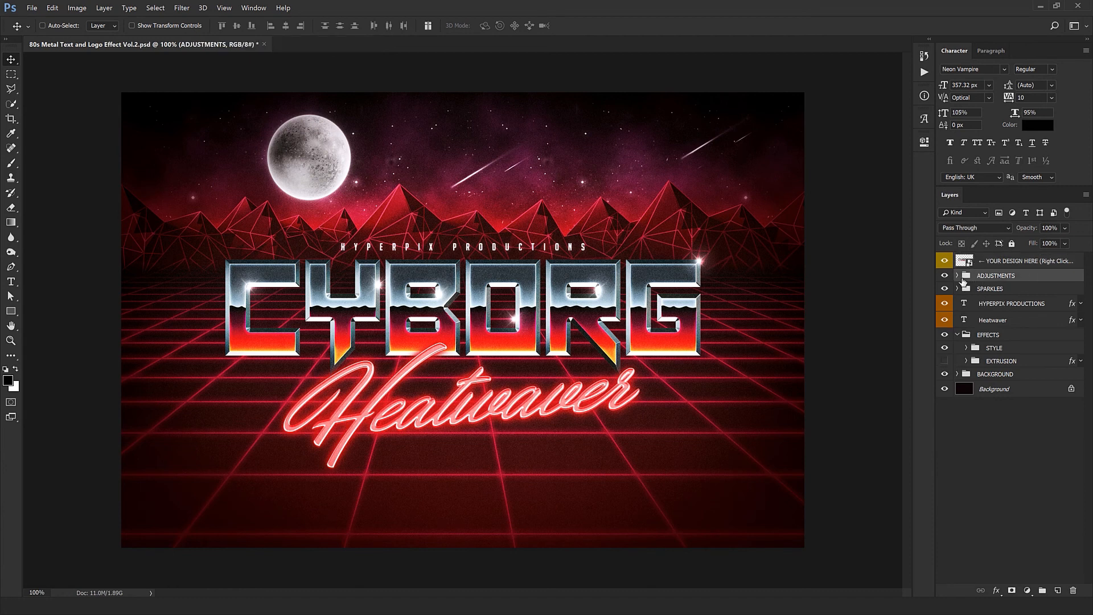
left_click(957, 275)
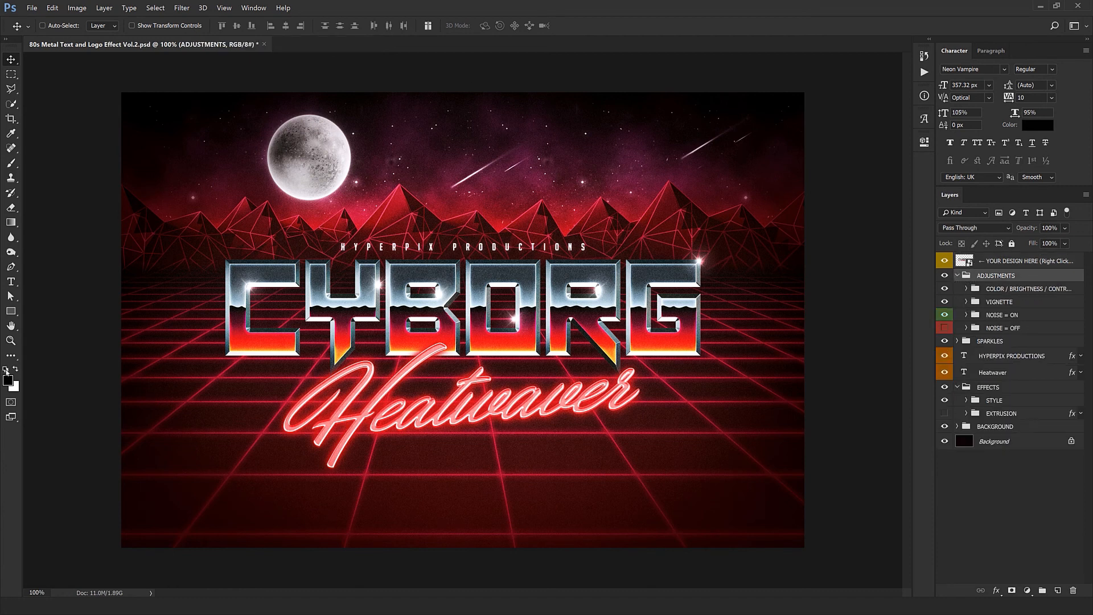
left_click(966, 289)
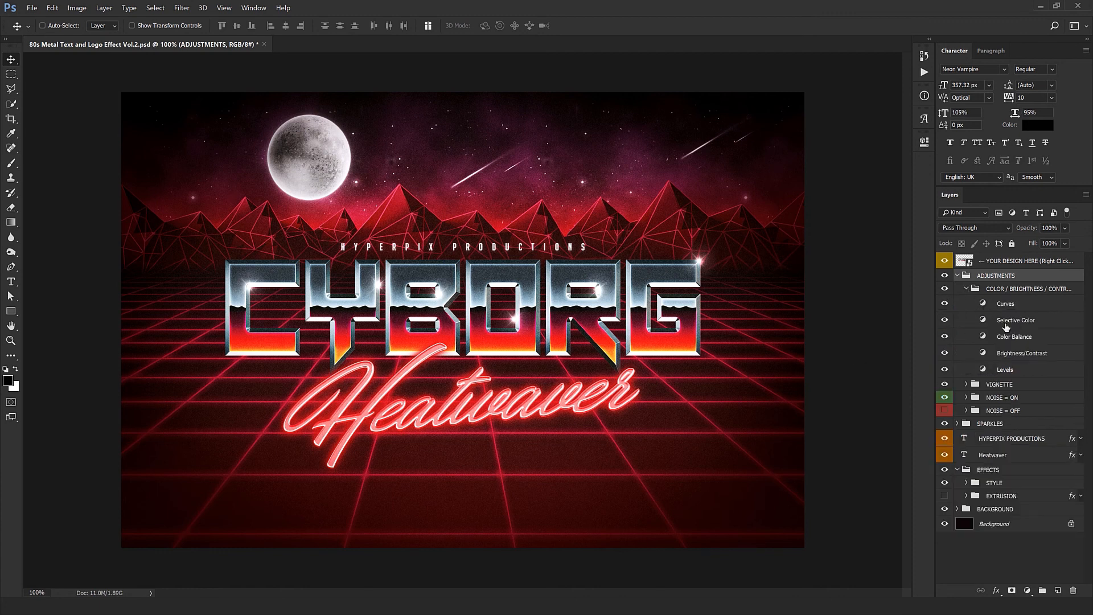
double_click(983, 336)
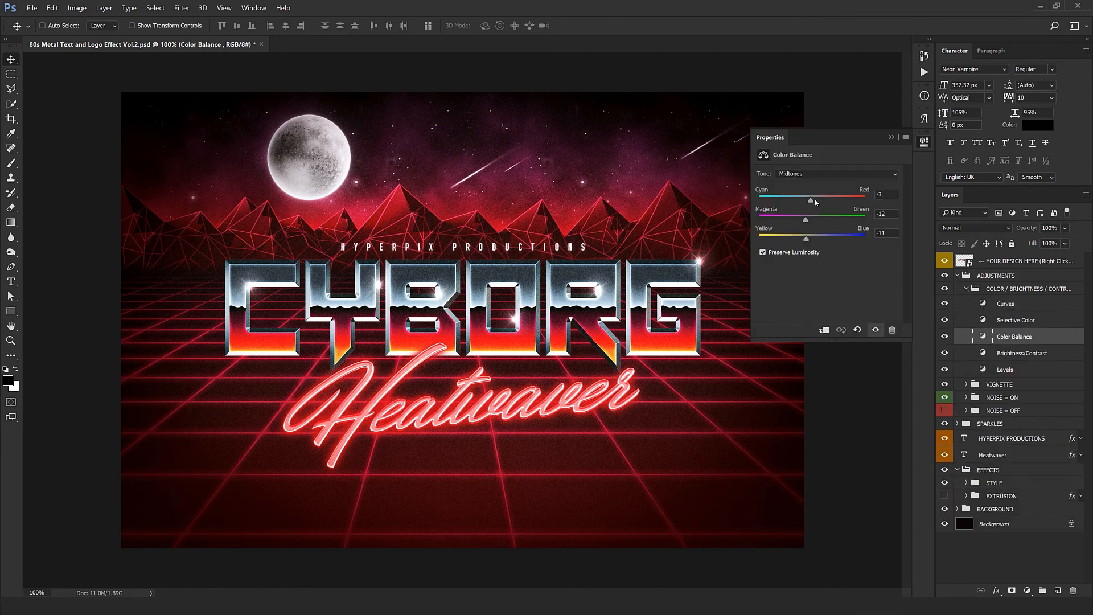
left_click_drag(795, 201, 791, 200)
mouse_move(805, 239)
left_mouse_down()
mouse_move(854, 240)
mouse_move(810, 223)
left_mouse_up()
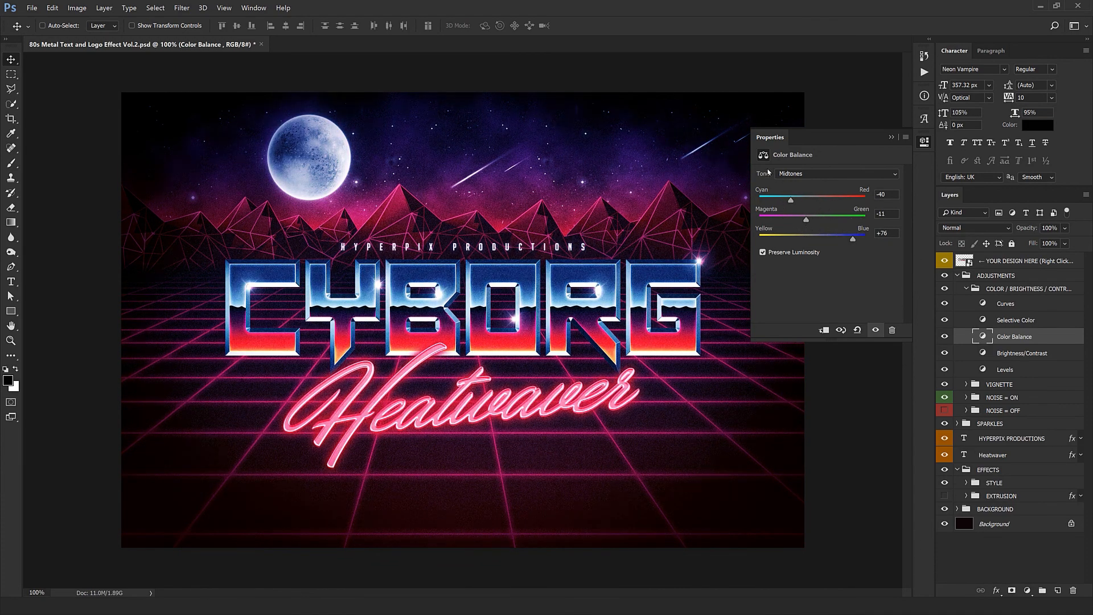
left_click(768, 138)
key("ctrl+z")
left_click(966, 288)
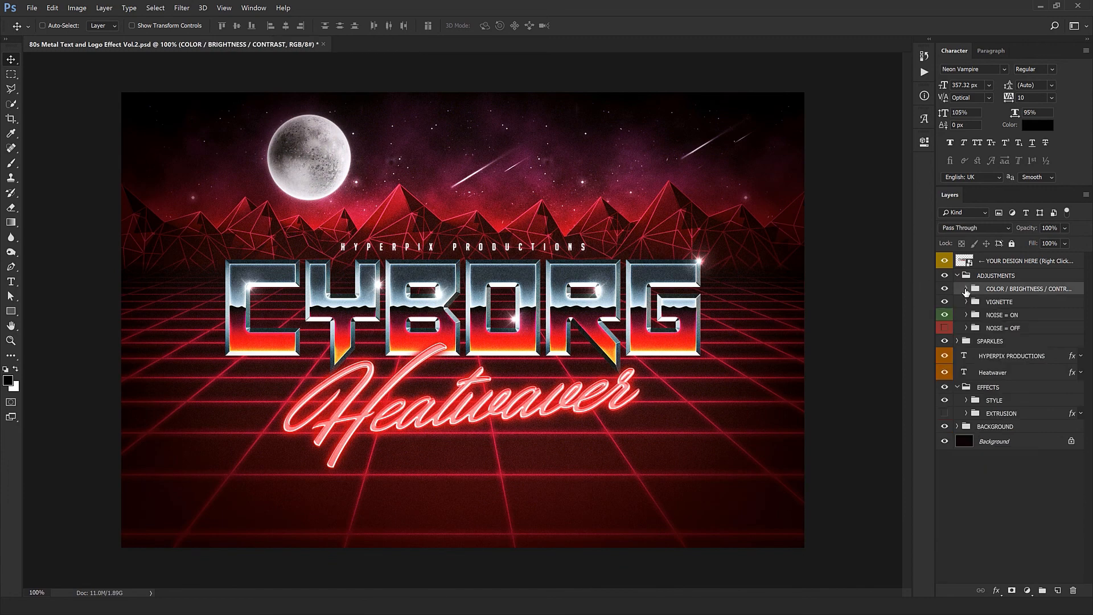
Step: Toggle the Vignette layer's visibility to judge its effect, and try a different opacity for it before undoing that
left_click(986, 303)
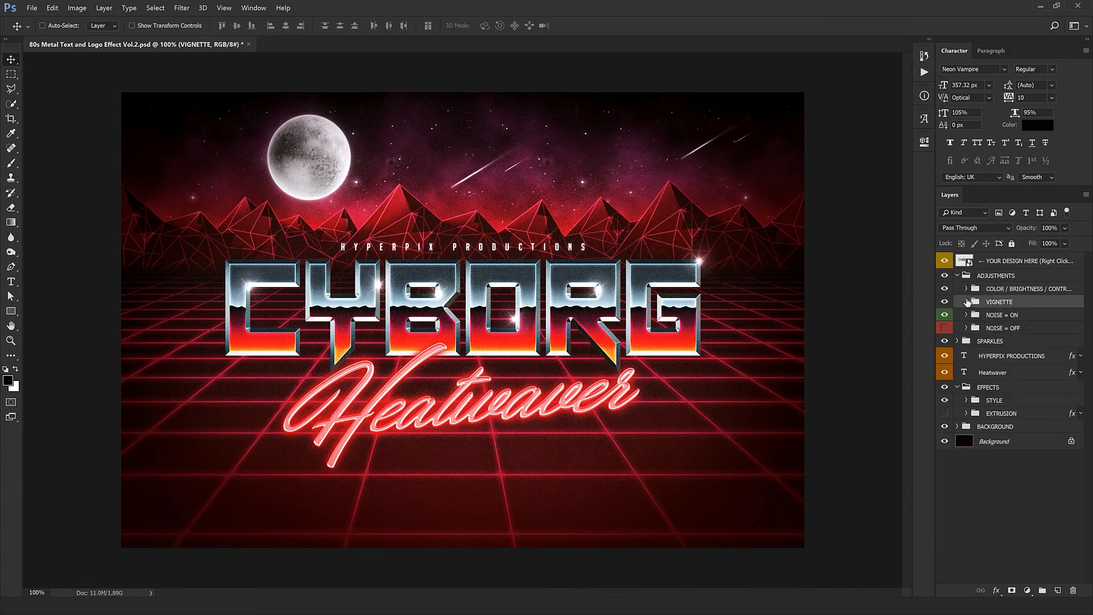
left_click(966, 301)
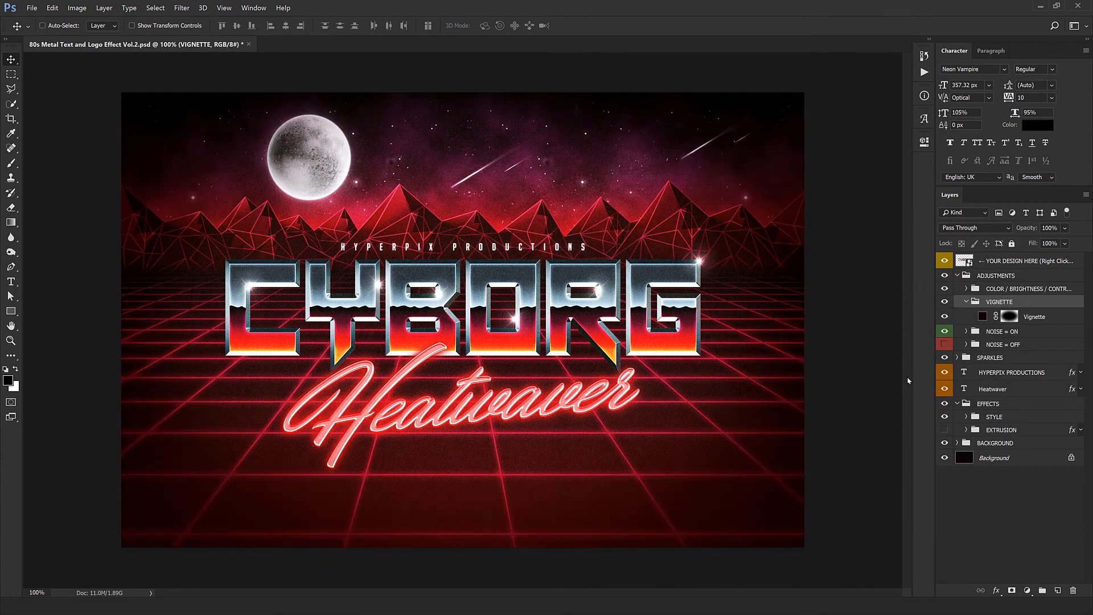
left_click(944, 317)
left_click(944, 316)
left_click(1035, 316)
left_click_drag(1033, 227, 1091, 249)
key("ctrl+z")
left_click(945, 317)
left_click(945, 317)
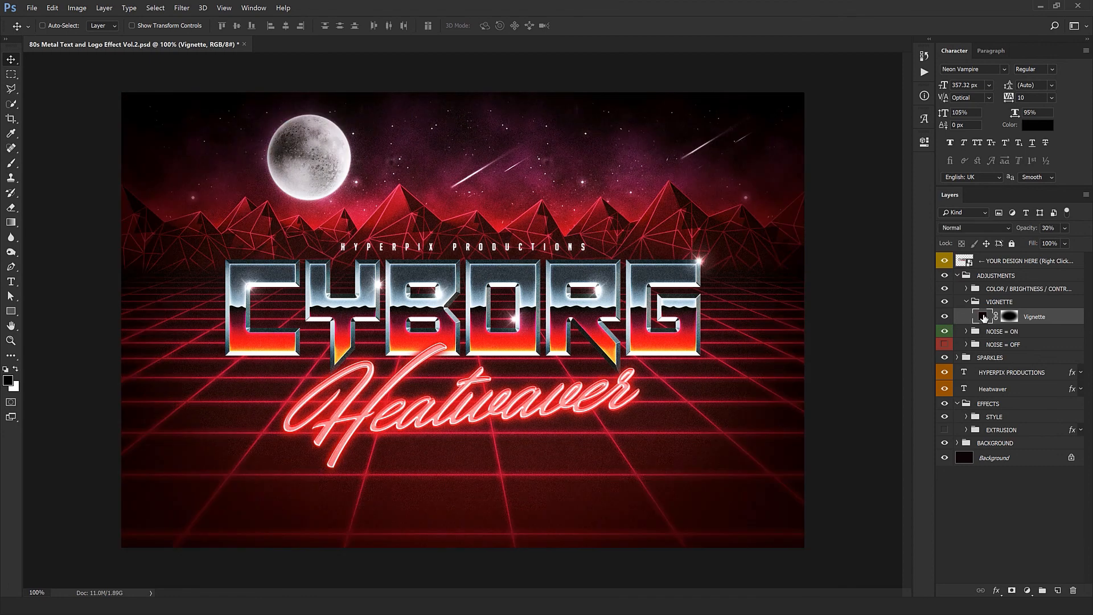
Step: Try the blue #3060eb as the Vignette fill colour, cancel it, and collapse the VIGNETTE group
double_click(983, 317)
left_click_drag(804, 394, 805, 437)
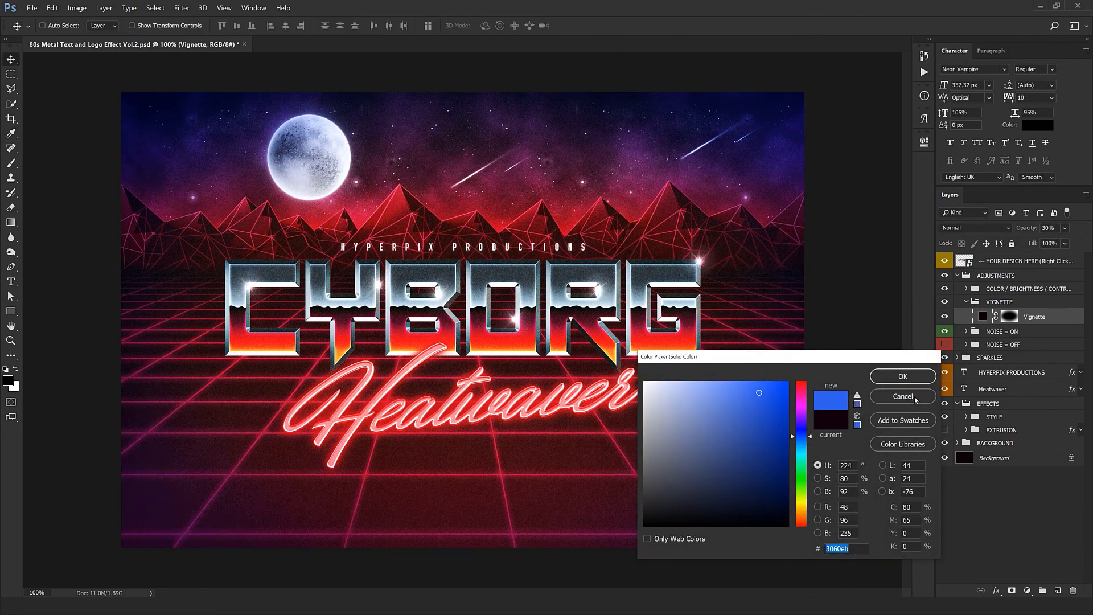
left_click(915, 399)
left_click(966, 302)
Step: Select the NOISE = ON group and examine the grain on the lettering and background up close
left_click(1010, 317)
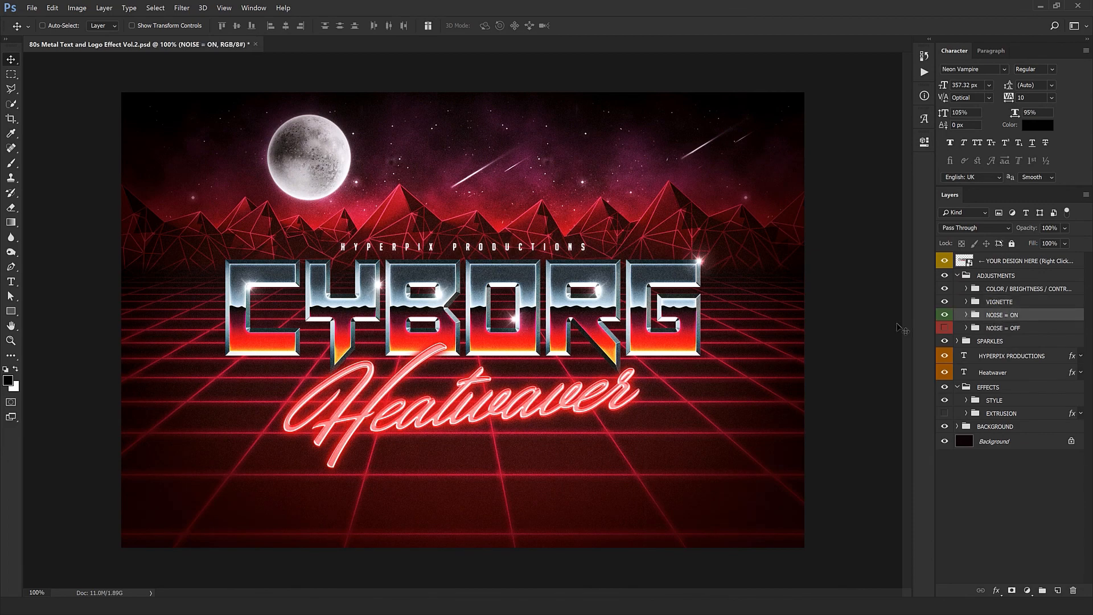
key("ctrl+space")
left_click(537, 162, "ctrl")
left_click(537, 163, "ctrl")
left_click_drag(534, 487, 538, 310)
left_click(538, 313, "ctrl")
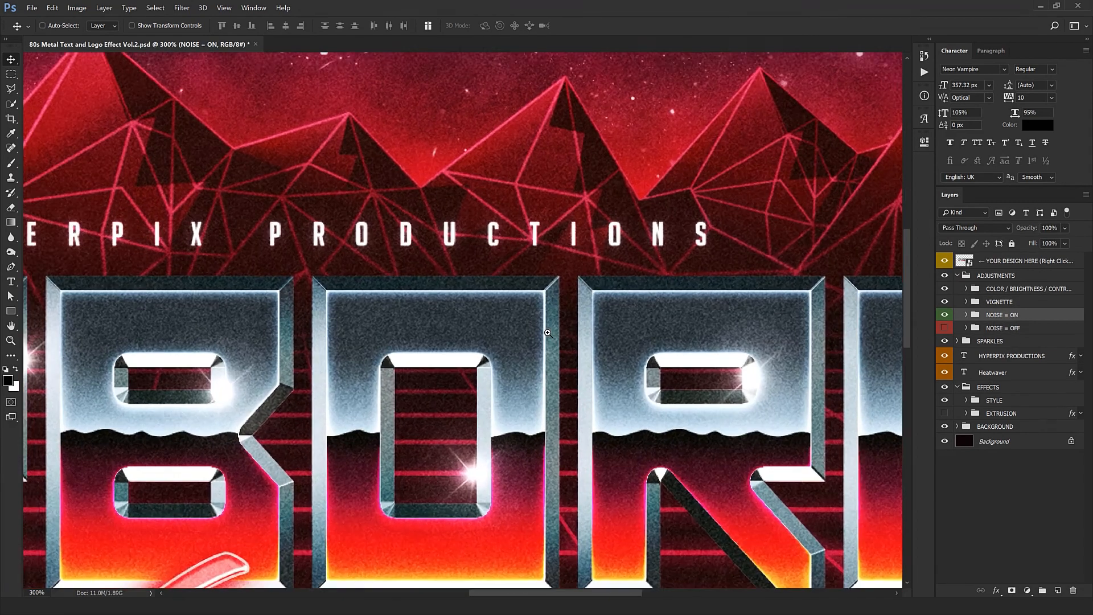
left_click(538, 314, "ctrl")
left_click(538, 314, "ctrl")
left_click_drag(551, 373, 561, 209)
mouse_move(548, 370)
left_mouse_down()
mouse_move(561, 231)
mouse_move(588, 166)
left_mouse_up()
left_click_drag(259, 301, 618, 301)
left_click_drag(478, 364, 552, 483)
left_click(554, 482, "alt")
left_click(553, 482, "alt")
left_click(554, 482, "alt")
left_click(553, 483, "alt")
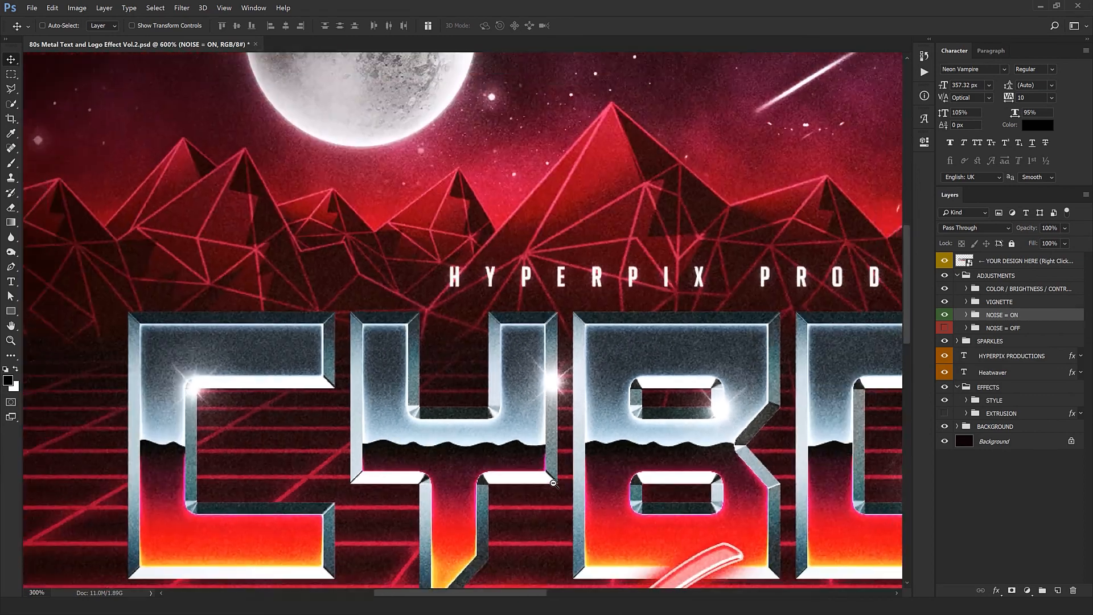
left_click(554, 482, "alt")
left_click(554, 483, "alt")
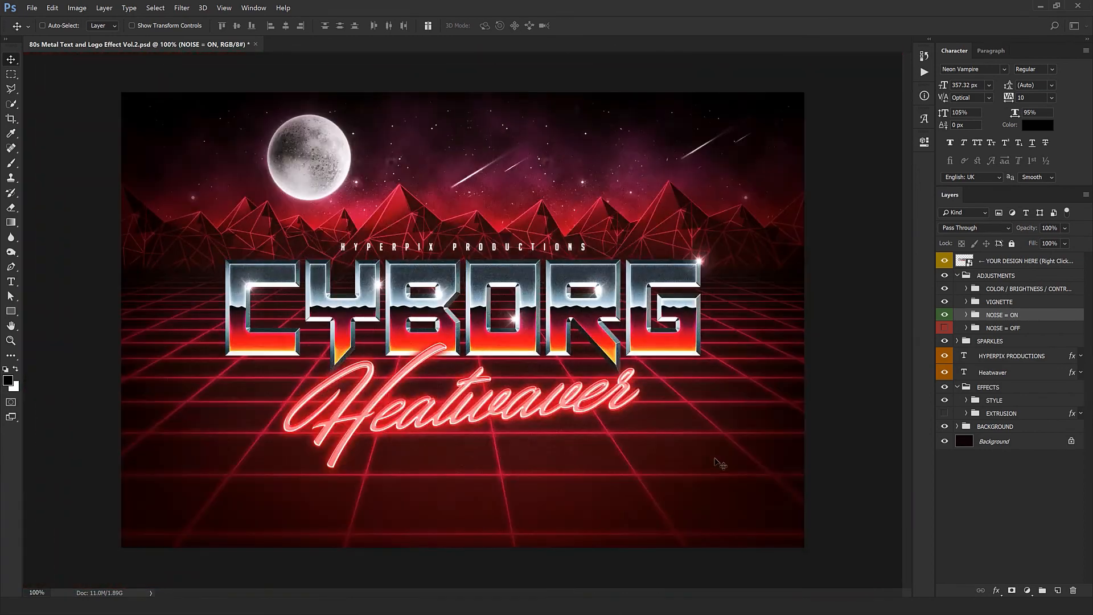
Step: Hide the NOISE = ON group, show NOISE = OFF instead, and inspect the lettering without grain up close
left_click(944, 316)
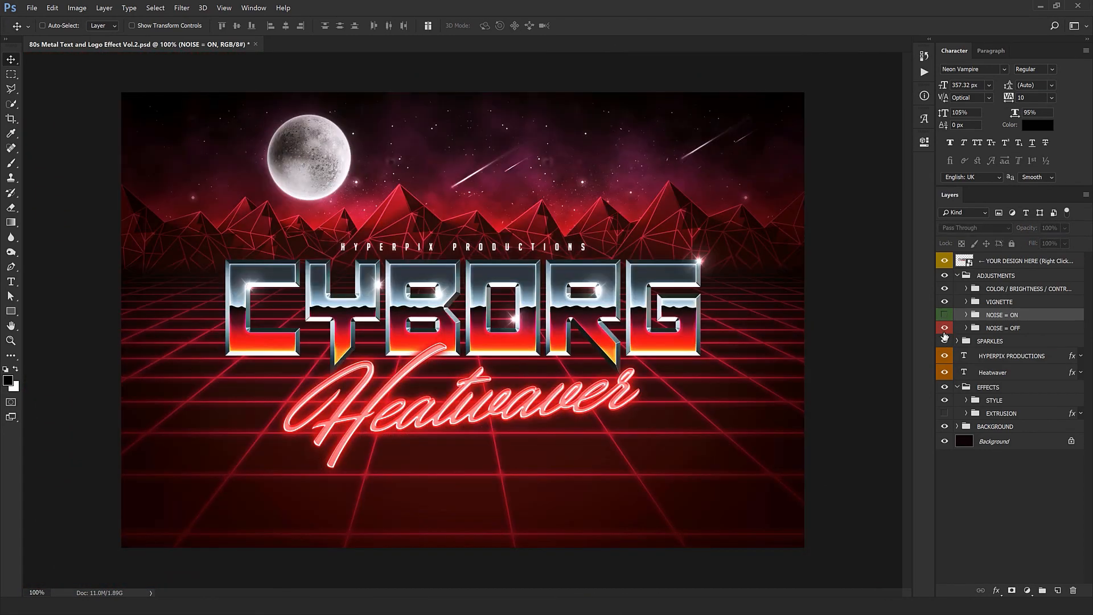
left_click(722, 316, "ctrl")
left_click(522, 304, "ctrl")
left_click(522, 304, "ctrl")
left_click(521, 304, "ctrl")
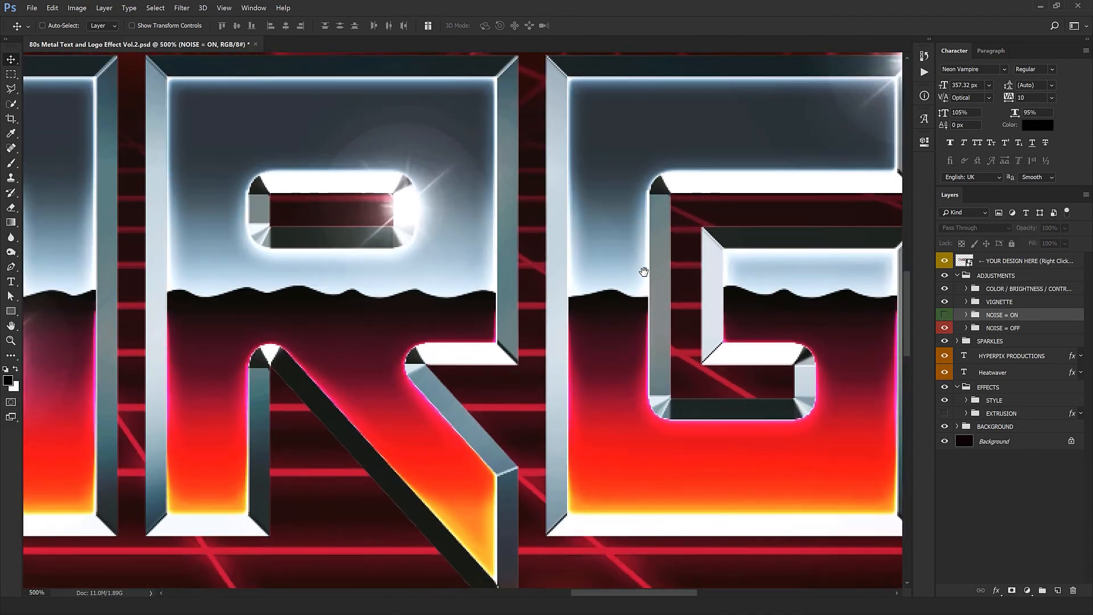
left_click_drag(644, 274, 612, 356)
left_click_drag(485, 359, 896, 327)
left_click(426, 348, "alt")
left_click(425, 348, "alt")
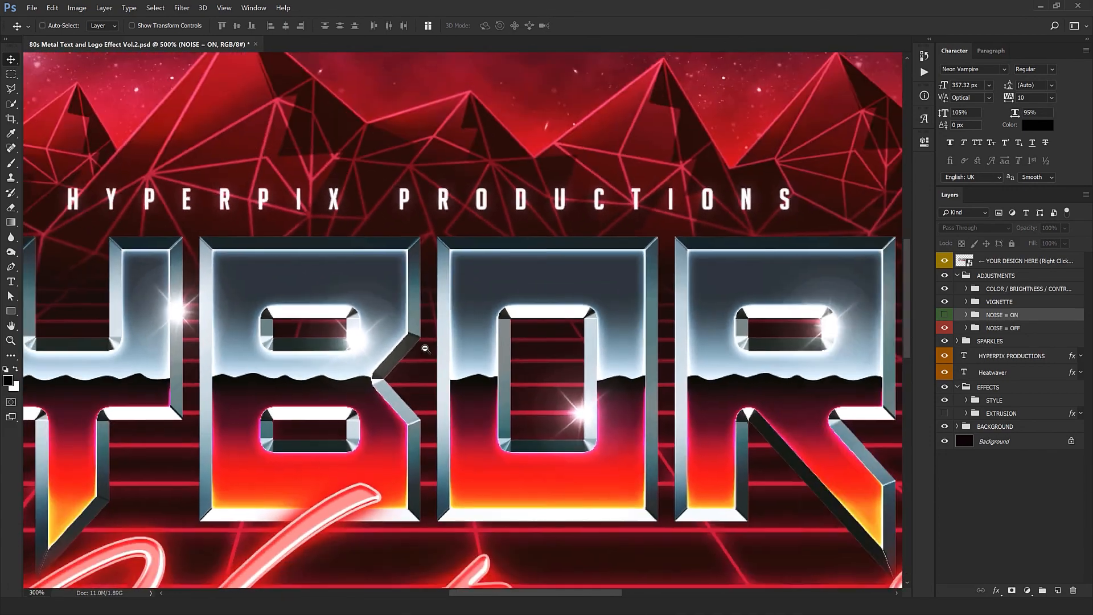
left_click(425, 348, "alt")
left_click(425, 348, "alt")
left_click(425, 347, "alt")
left_click(434, 344, "ctrl")
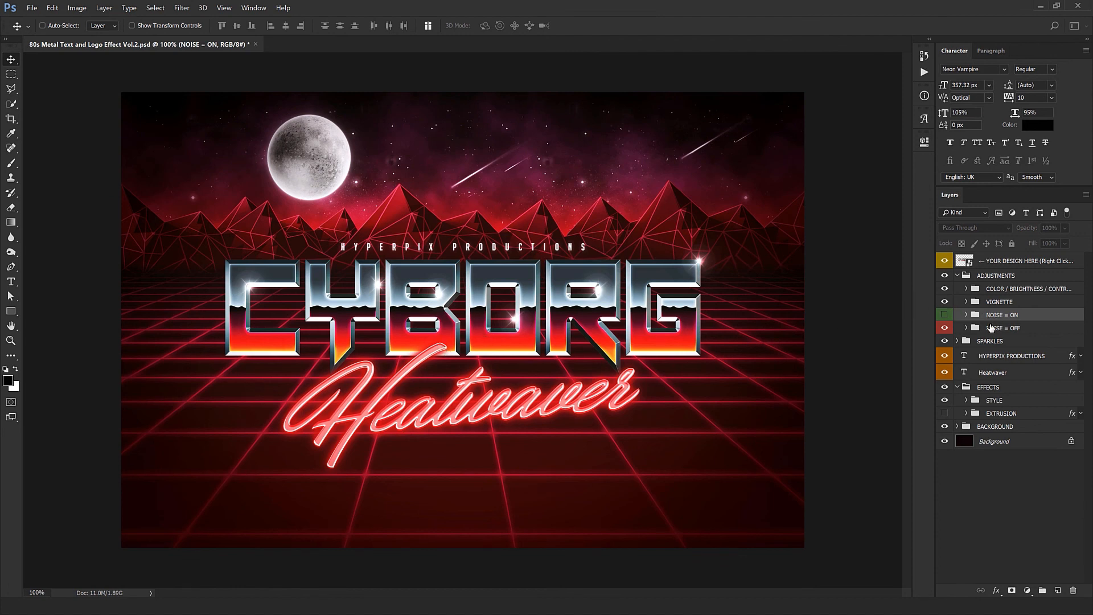
Step: Compare the two noise groups shown and hidden together, ending with NOISE = ON visible and NOISE = OFF hidden
left_click(945, 315)
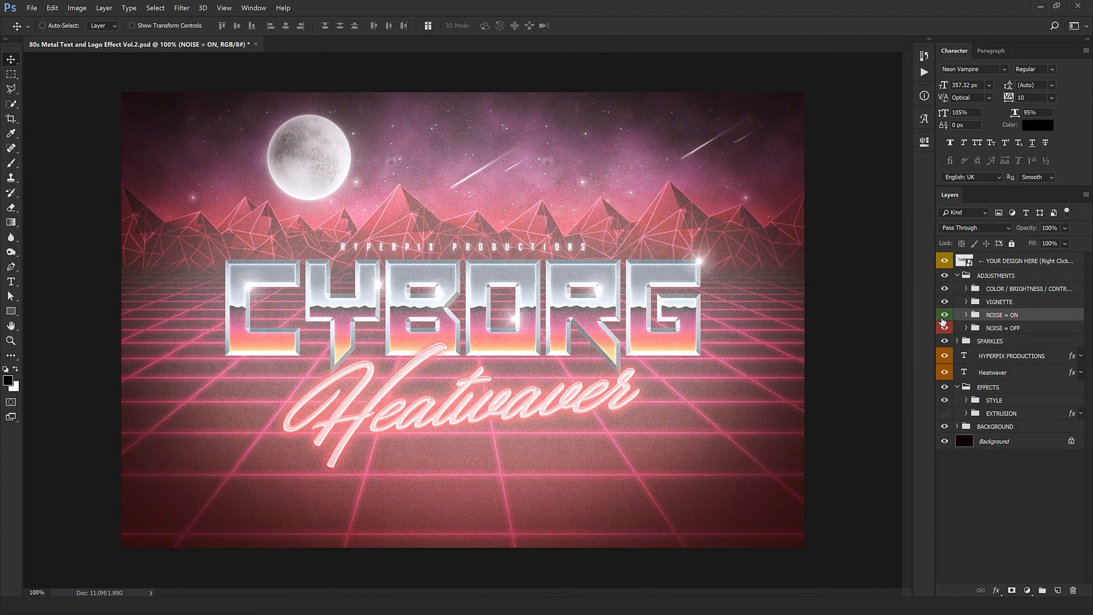
left_click_drag(943, 317, 944, 330)
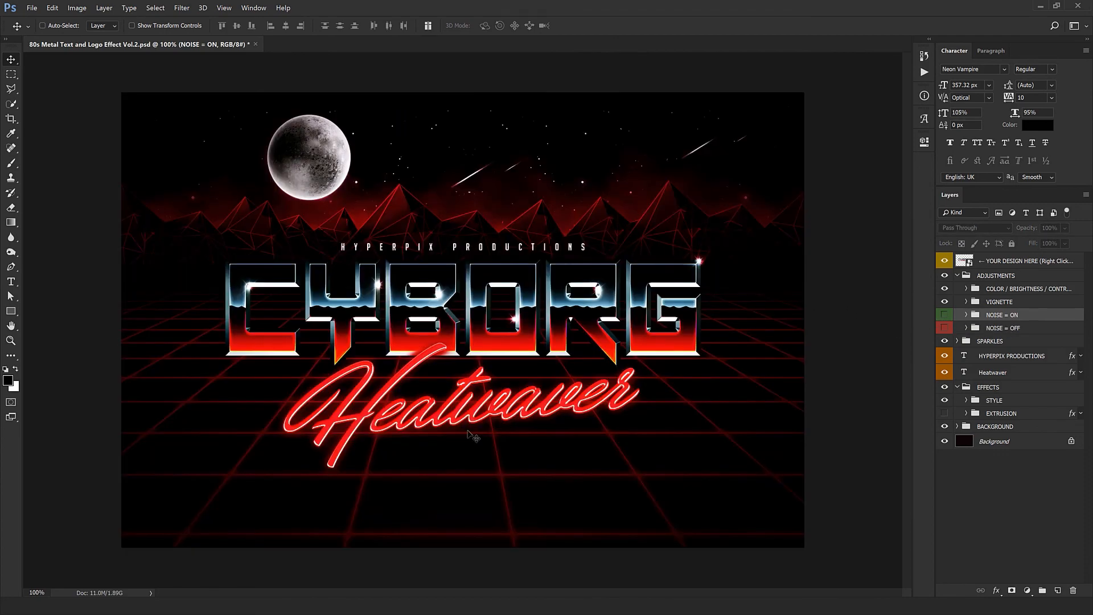
left_click(944, 316)
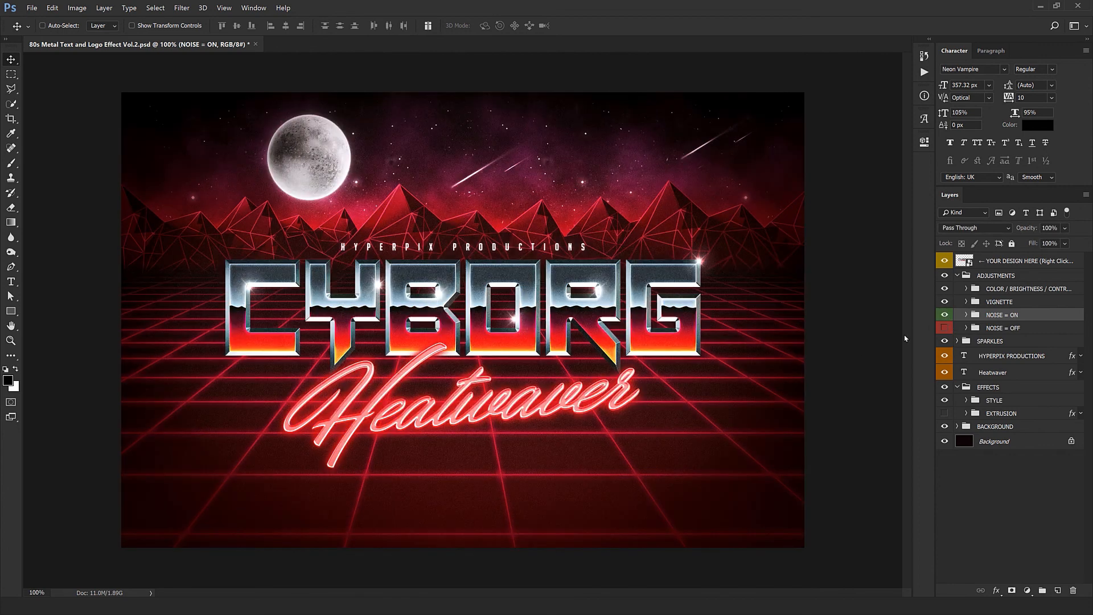
Step: Collapse the ADJUSTMENTS group, expand SPARKLES, and move the first Sparkle onto the upper-left corner of the letter C
left_click(958, 276)
left_click(1000, 289)
left_click(958, 289)
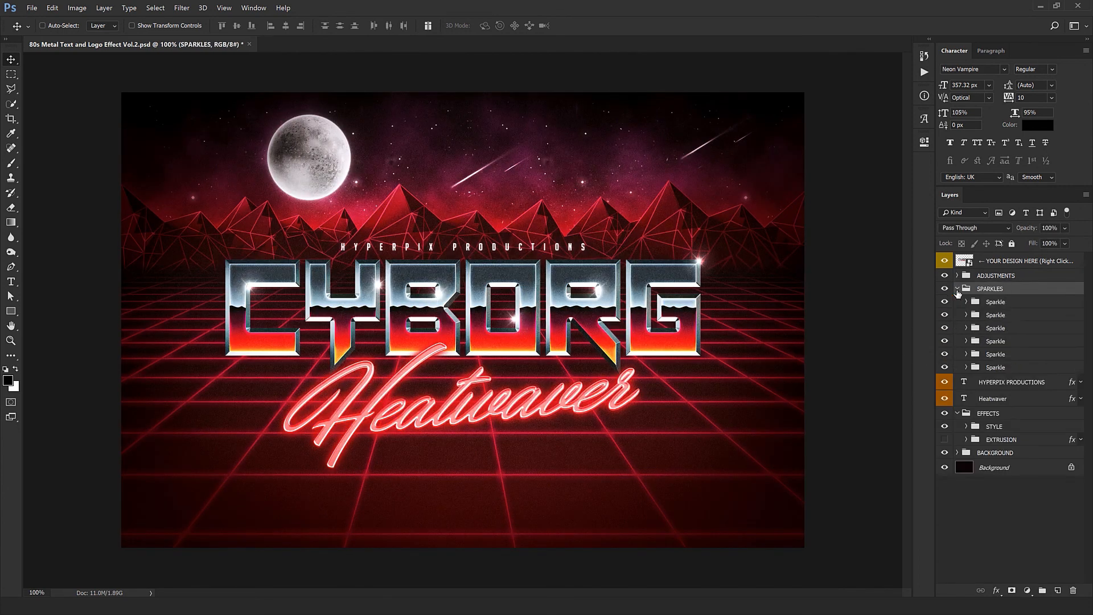
left_click(996, 303)
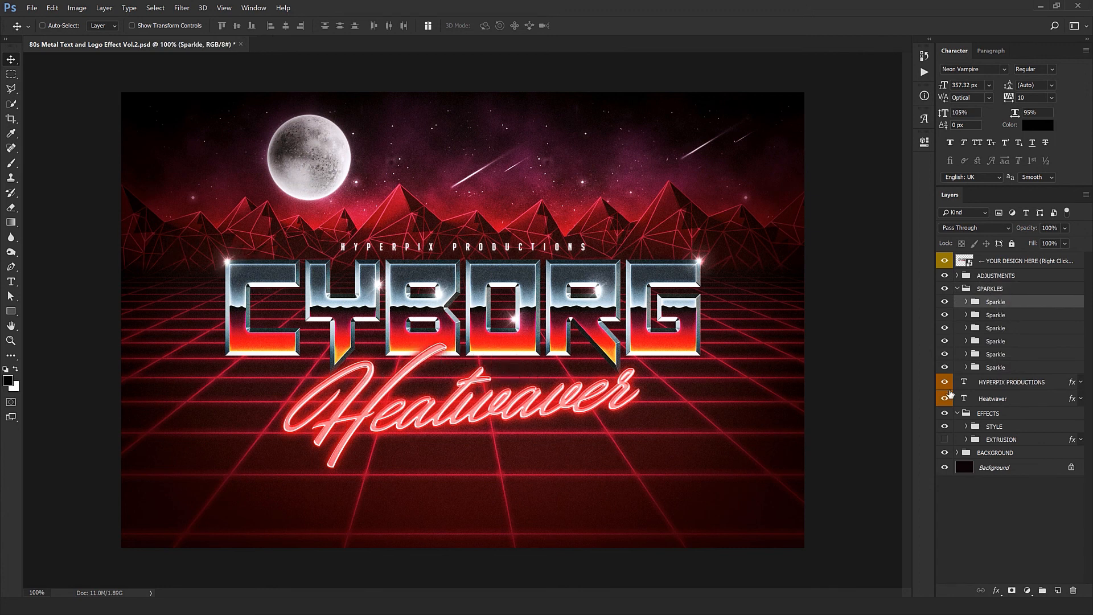
Step: Reposition the other Sparkle groups onto highlights of the Y, B and R letters, and collapse the SPARKLES group
left_click(1006, 319)
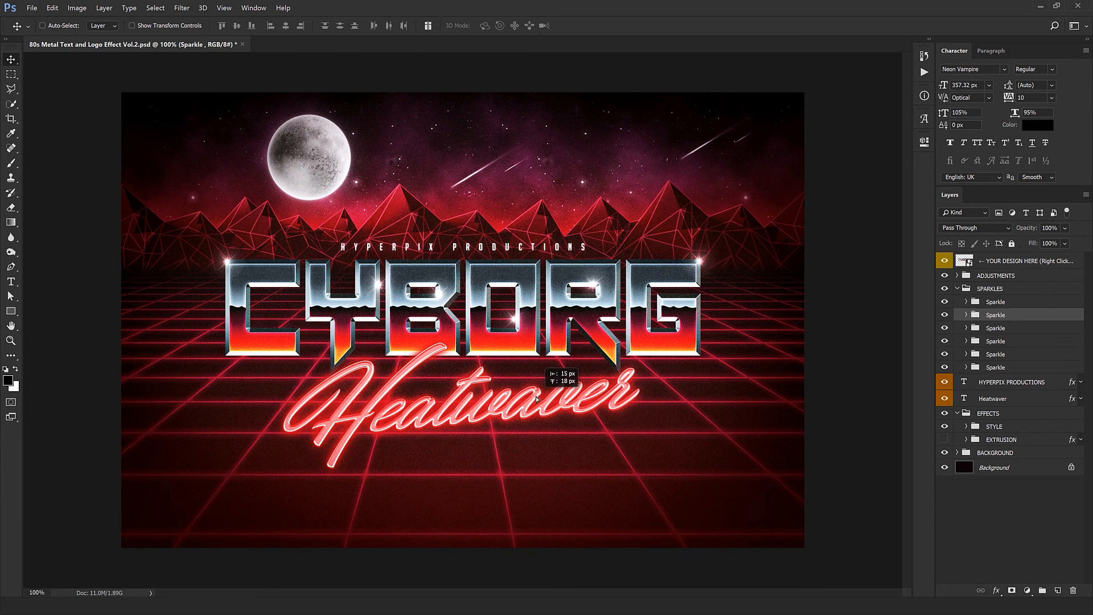
left_click(1005, 329)
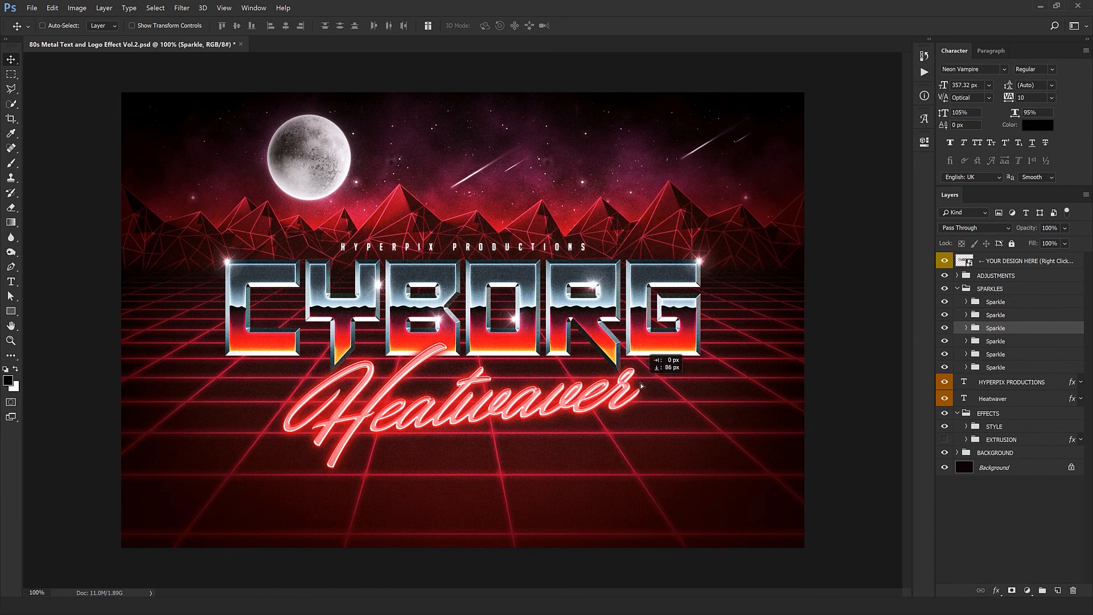
left_click(1038, 352)
left_click(1010, 332)
left_click_drag(635, 367, 553, 364)
left_click(990, 343)
left_click_drag(434, 435, 334, 393)
left_click(996, 354)
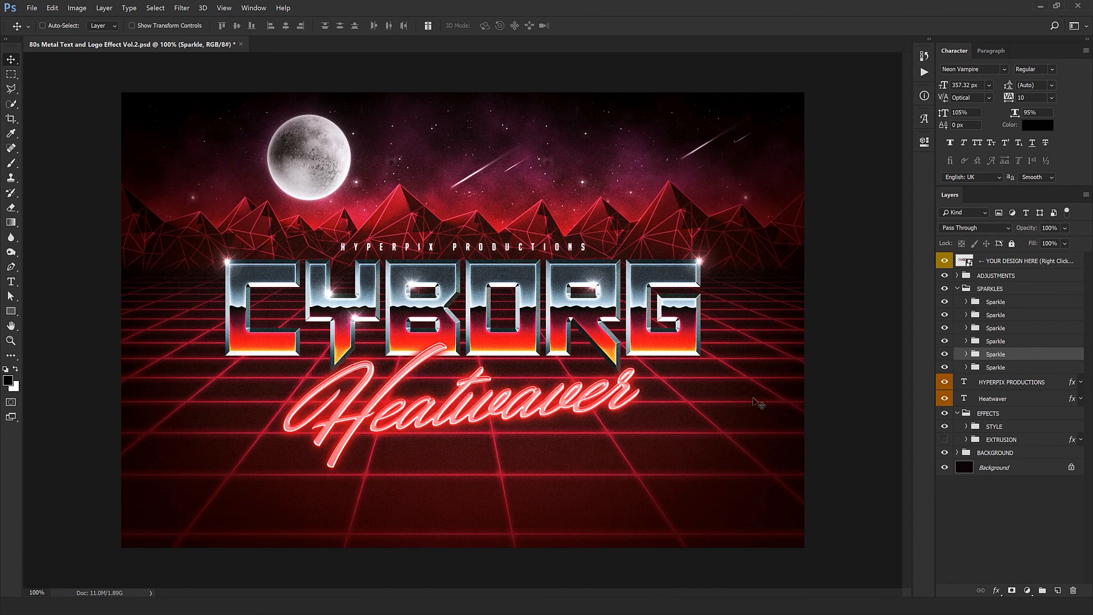
left_click(957, 289)
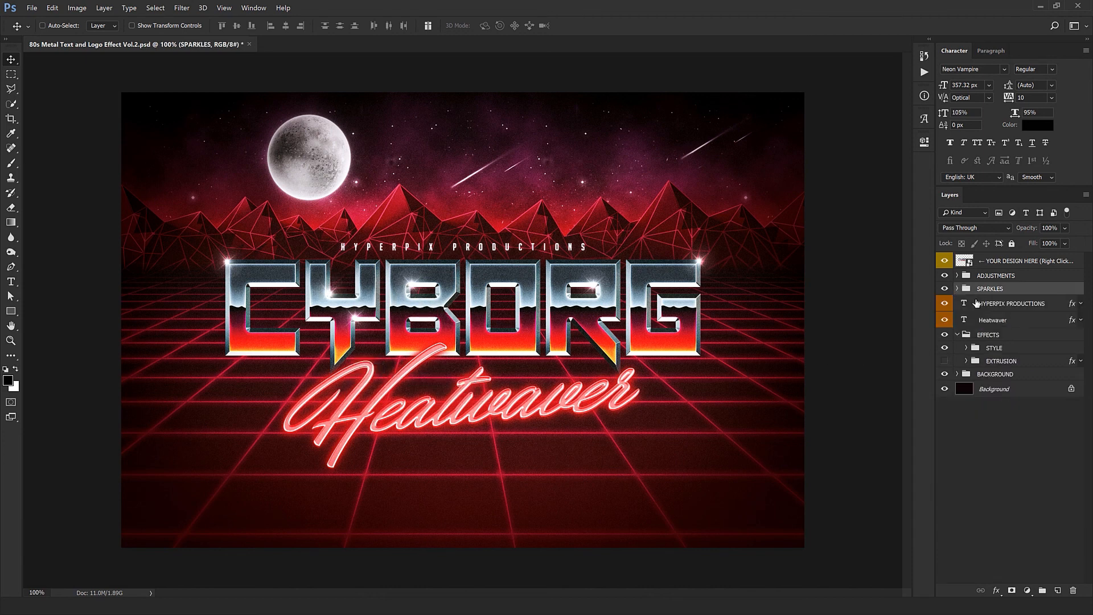
Step: Replace the HYPERPIX PRODUCTIONS text above the logo with YOUR DESIGN STUDIO
left_click(962, 306)
double_click(962, 305)
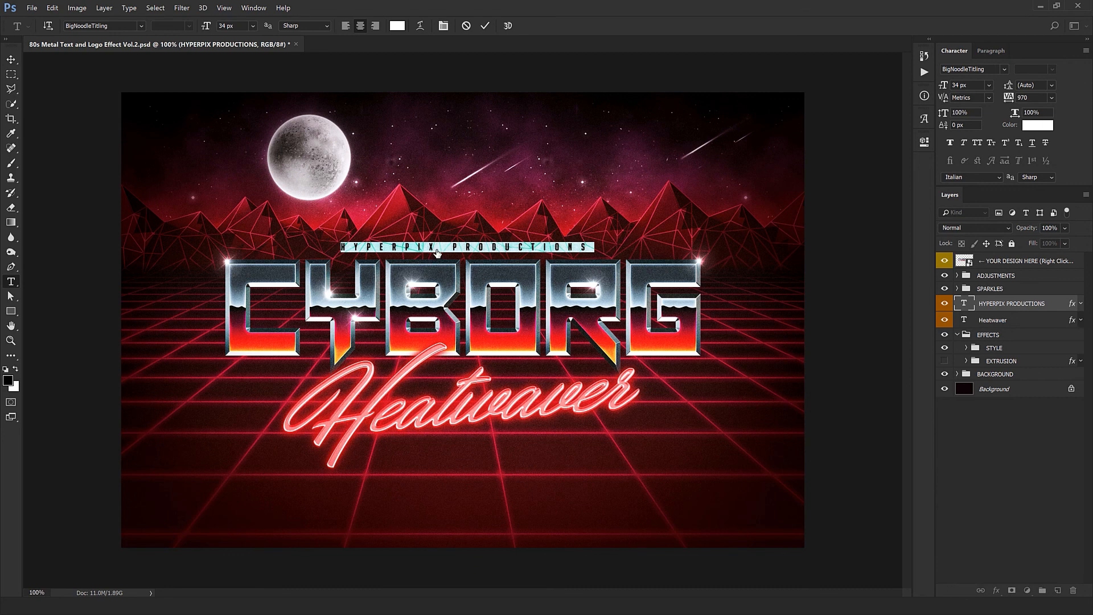
type("Y")
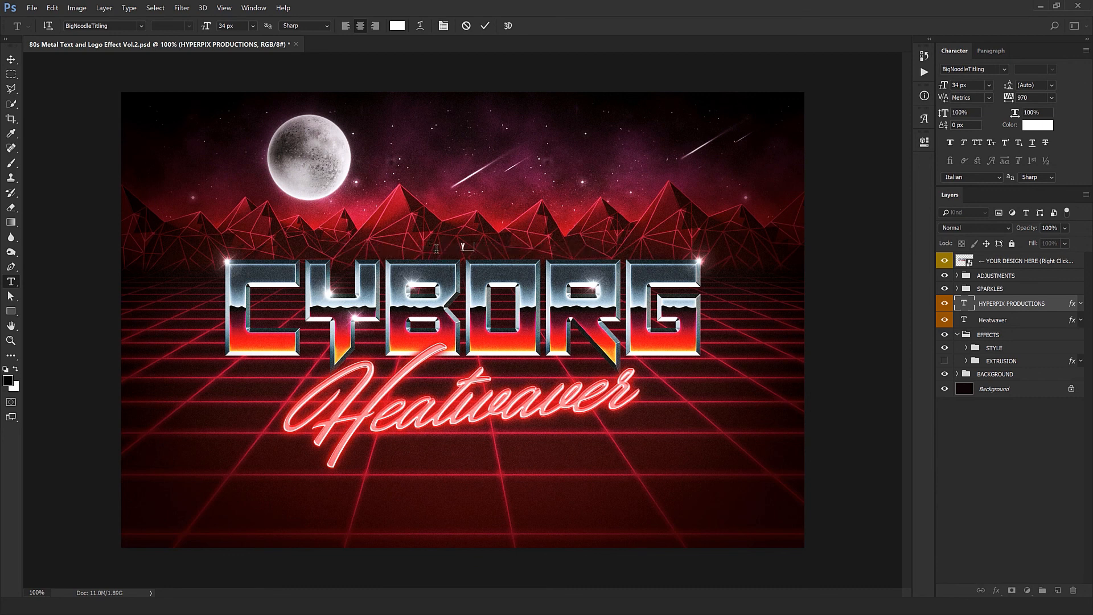
type("OUR DESIGN STUDIO")
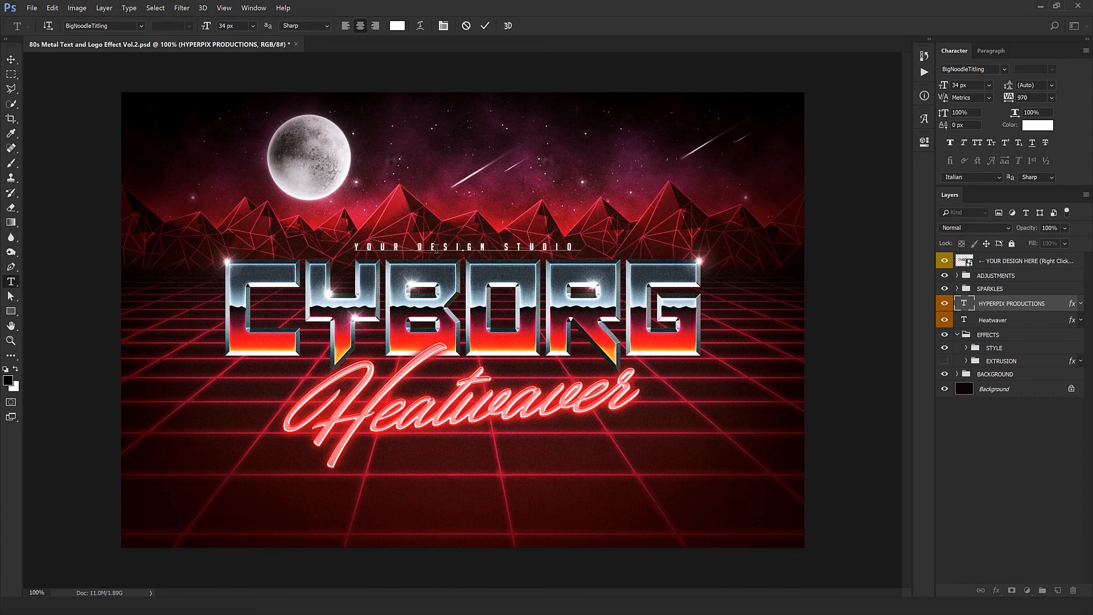
key("ctrl+Return")
key("v")
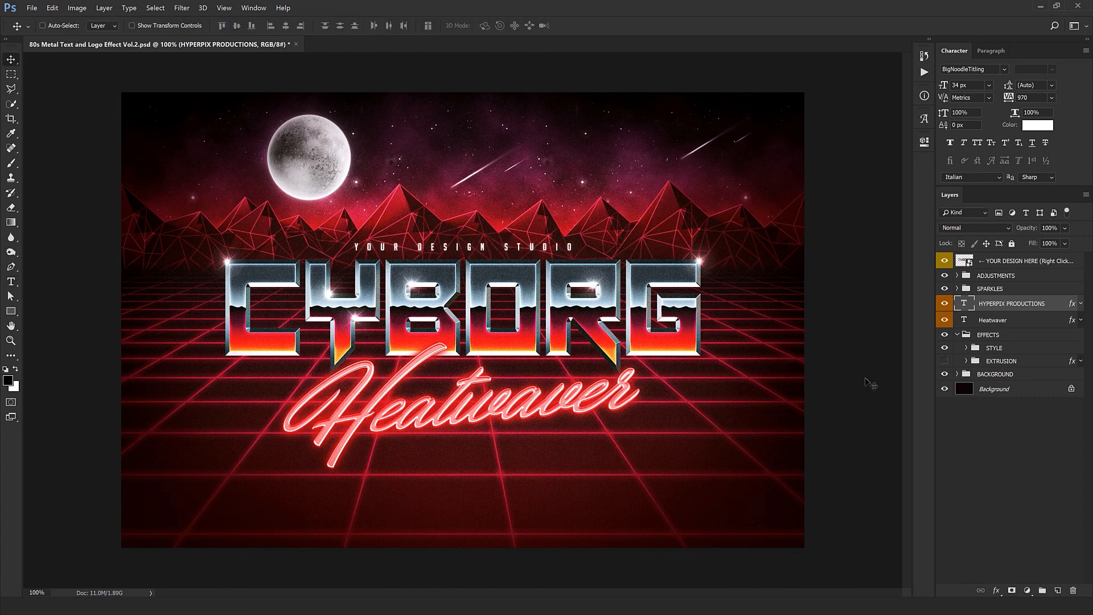
Step: Replace the script word Heatwaver below the logo with Retrostyles
double_click(963, 320)
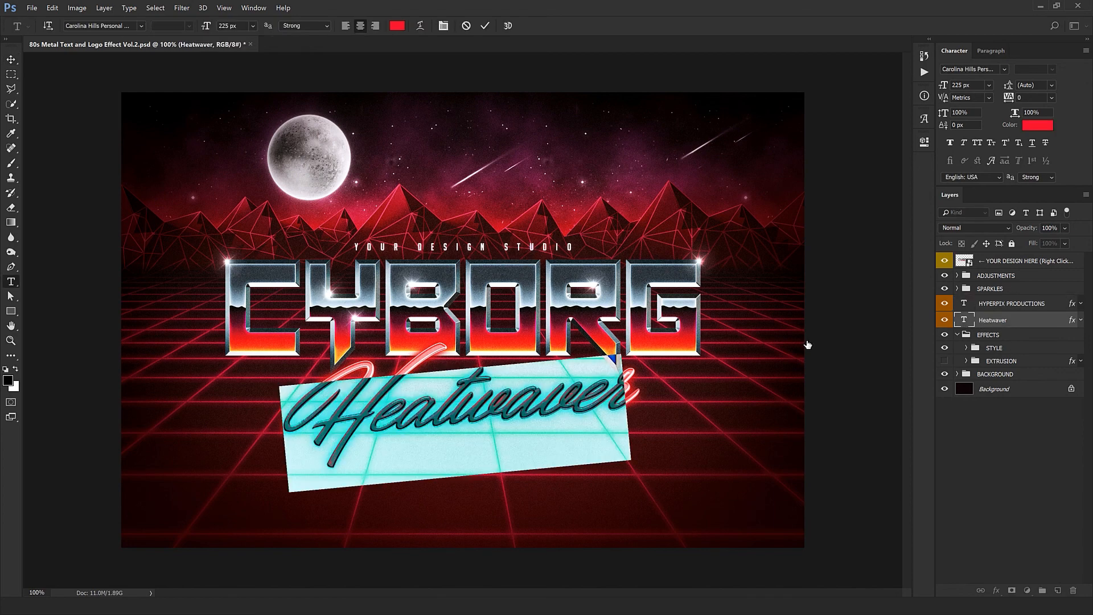
type("iE")
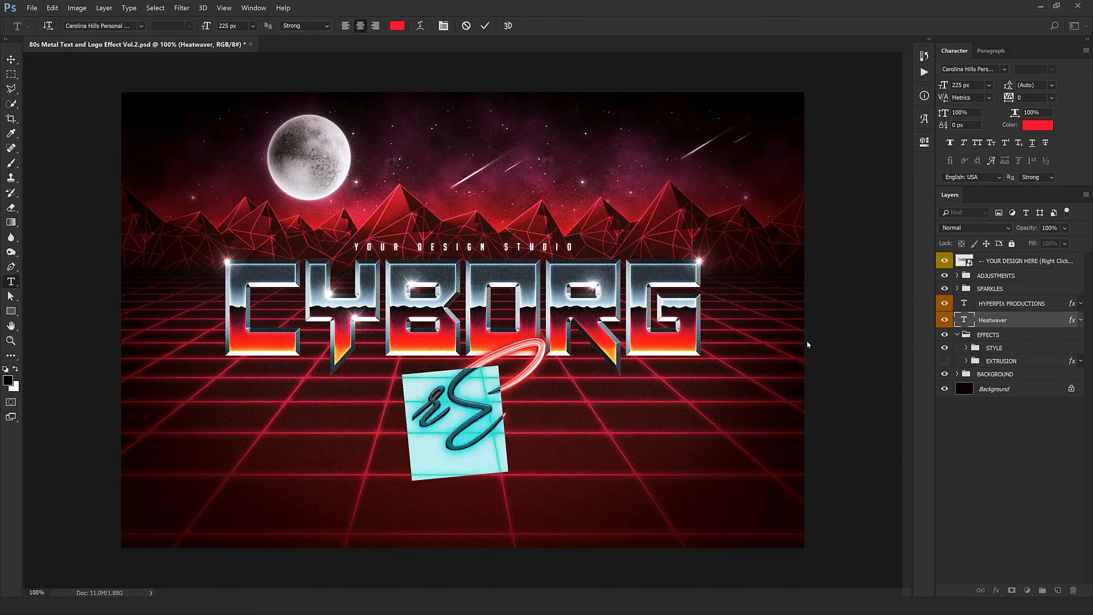
type("trostyles")
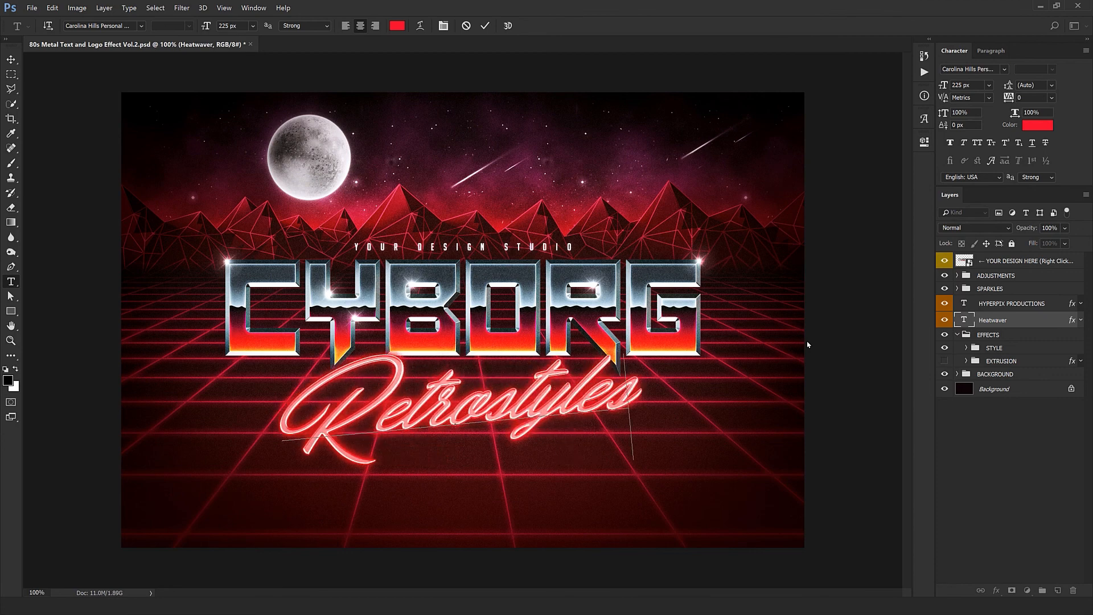
key("ctrl+Return")
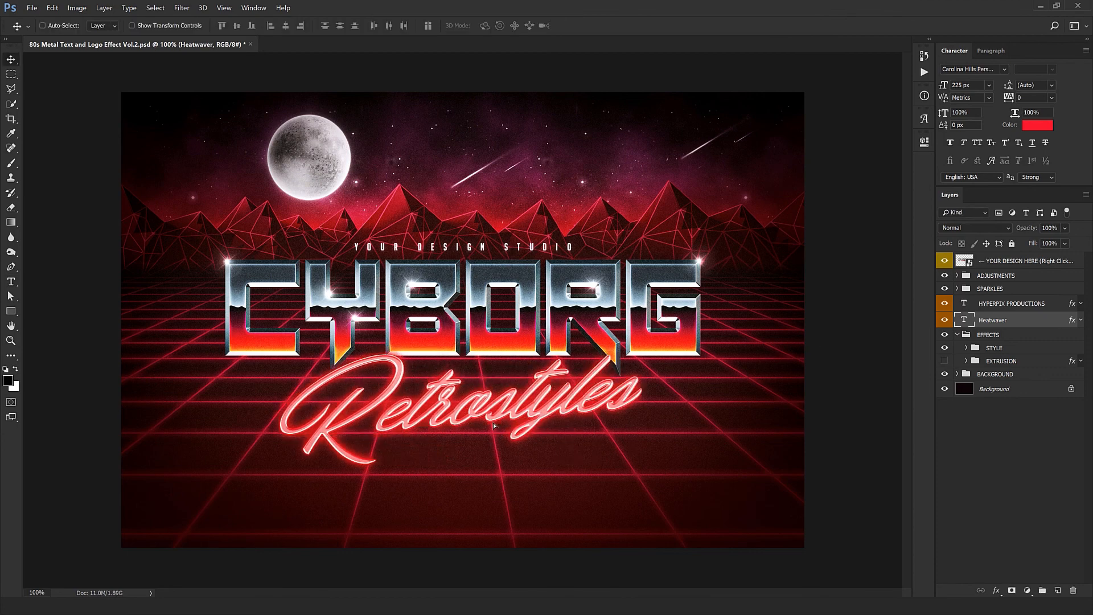
Step: Try moving the Retrostyles lettering closer to CYBORG, undo the move, and inspect the lettering up close
left_click_drag(494, 426, 499, 395)
key("ctrl+z")
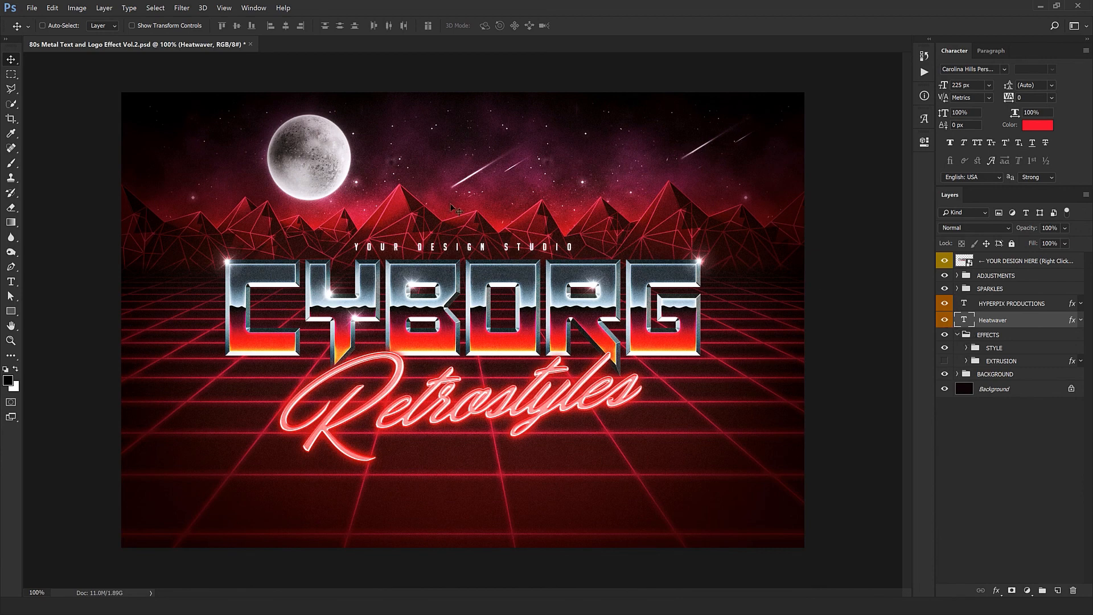
key("ctrl+plus")
key("ctrl+plus")
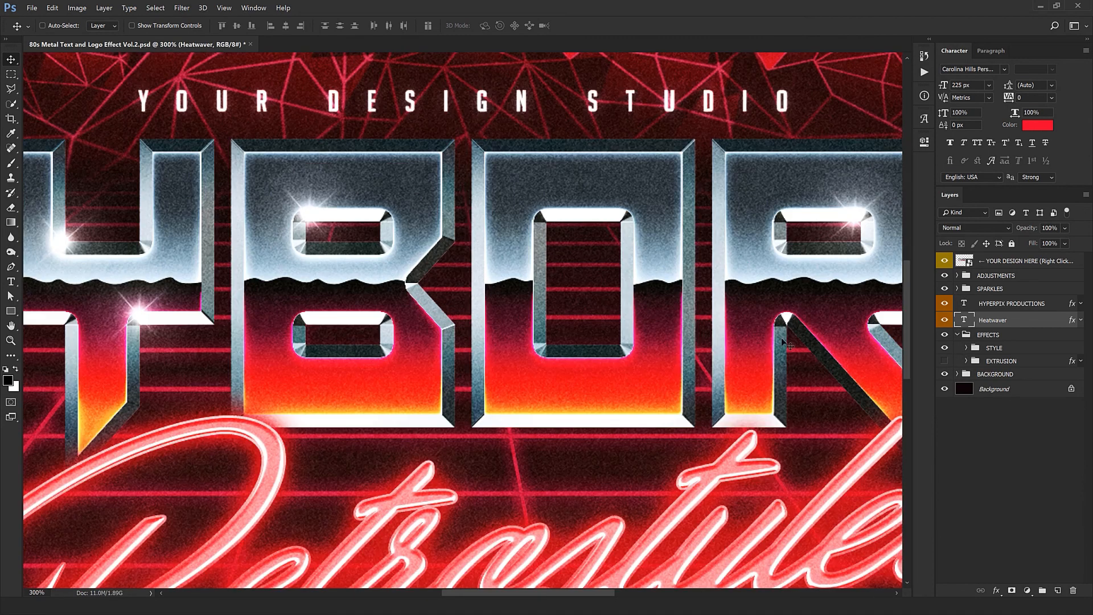
key("ctrl+minus")
key("ctrl+minus")
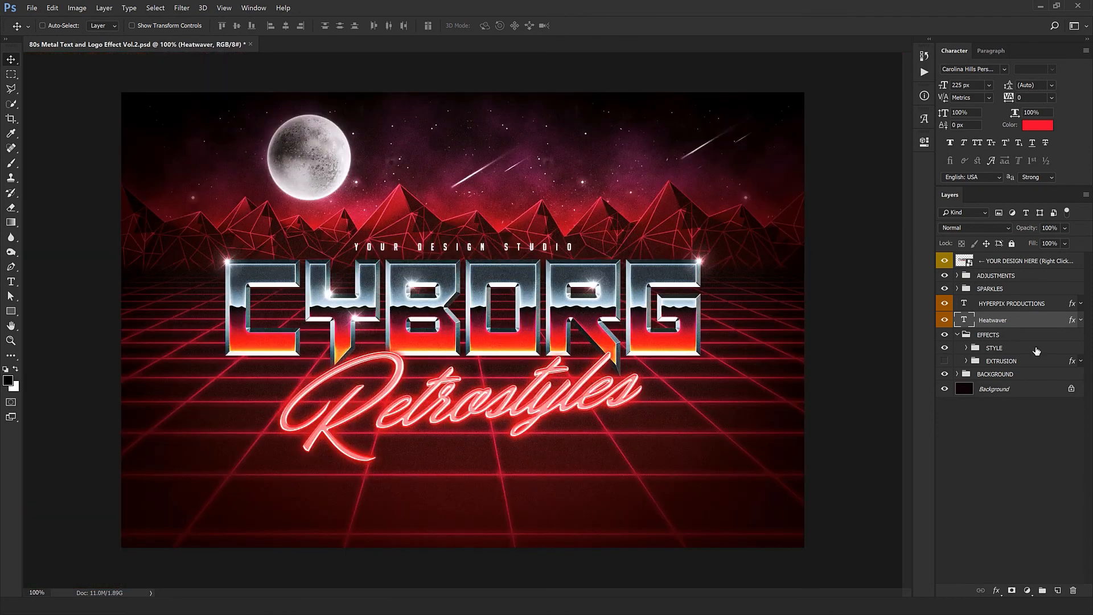
Step: Expand the BACKGROUND group, toggle the MOUNTAINS group's visibility, and try moving the mountains slightly higher before undoing that
left_click(971, 375)
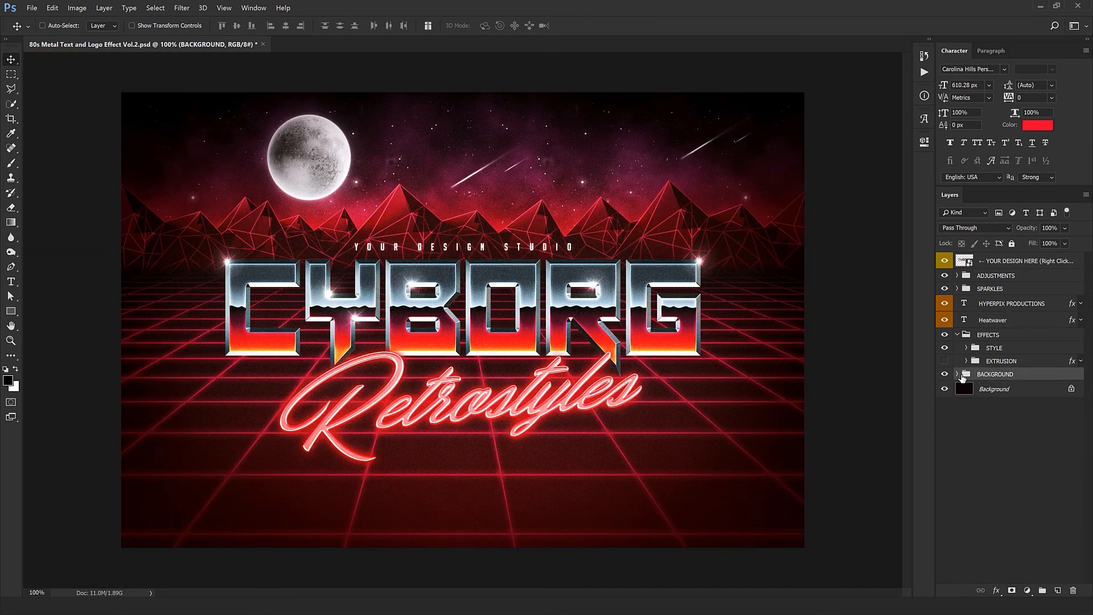
left_click(957, 375)
left_click(1014, 389)
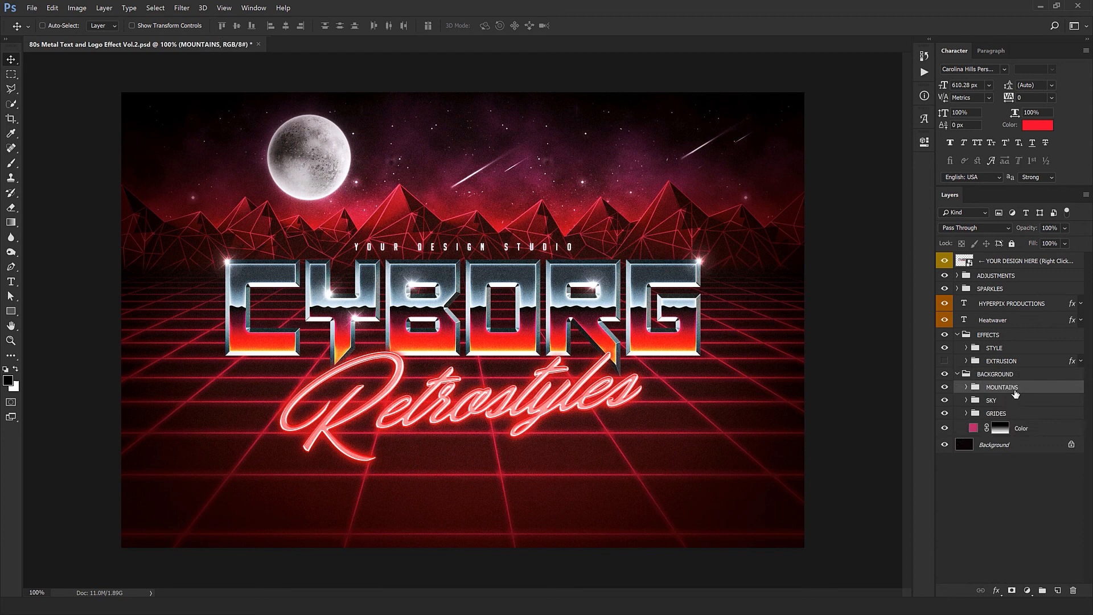
left_click(946, 388)
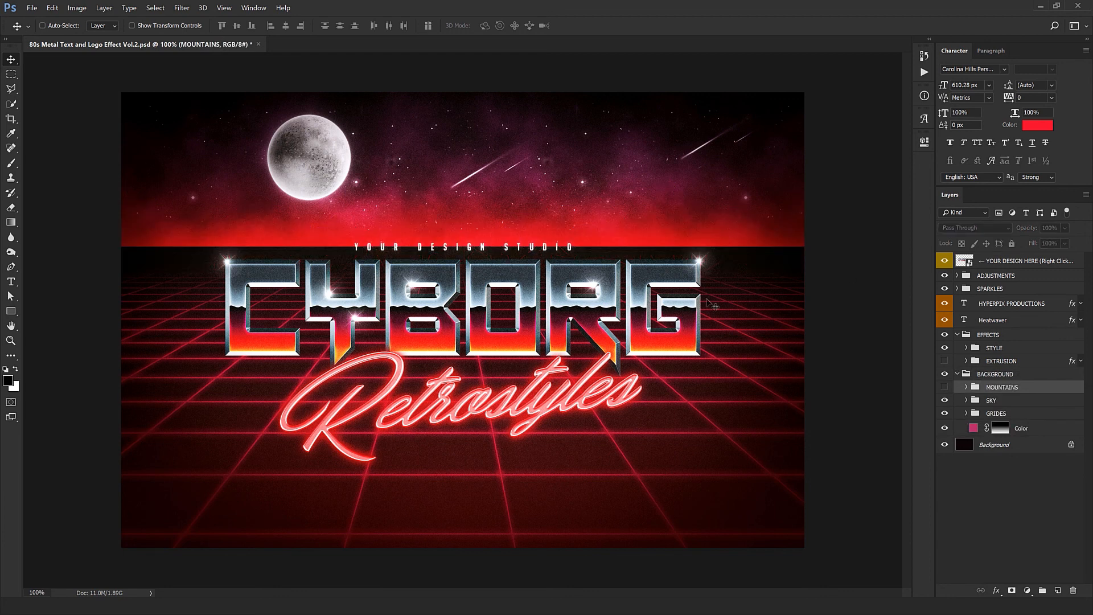
left_click(945, 389)
mouse_move(614, 285)
left_mouse_down()
mouse_move(613, 301)
mouse_move(614, 276)
left_mouse_up()
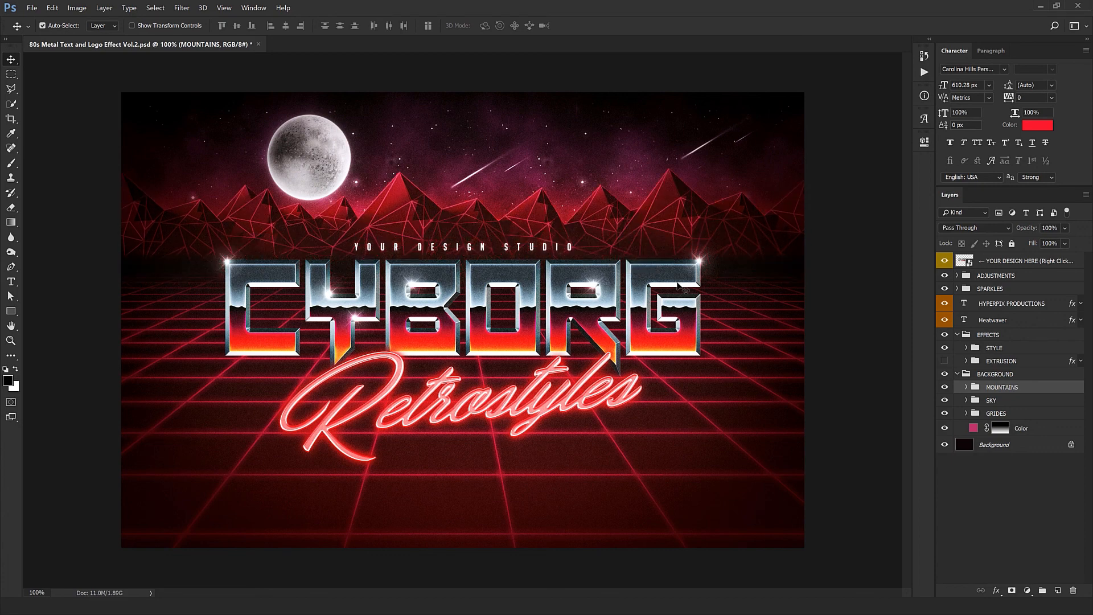
key("ctrl+z")
Step: Toggle the SKY group's visibility to judge its effect, and expand the group
left_click(945, 401)
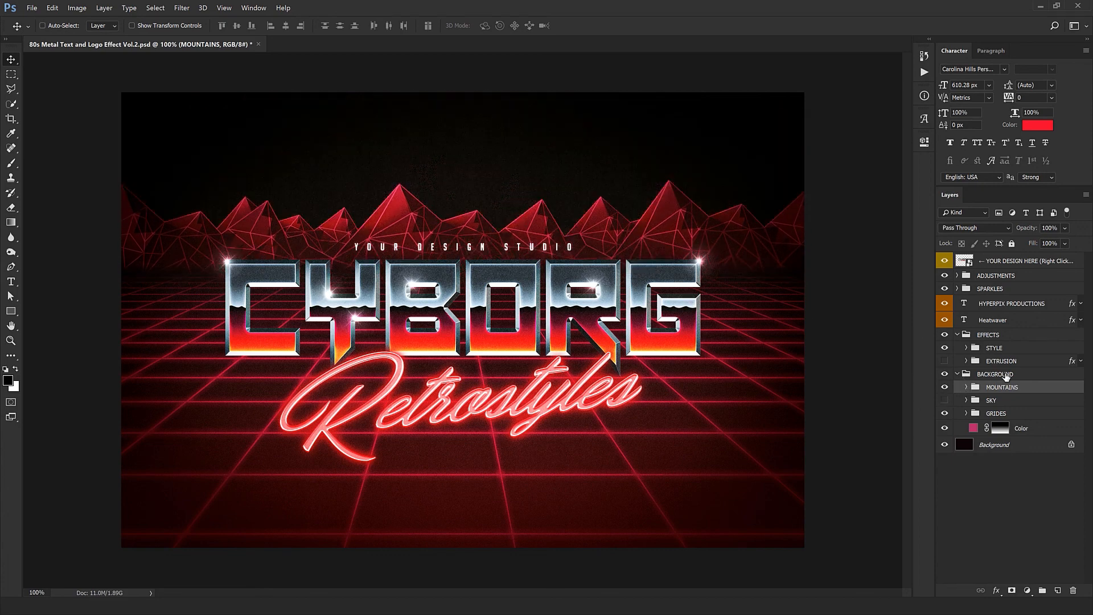
left_click(944, 401)
left_click(966, 400)
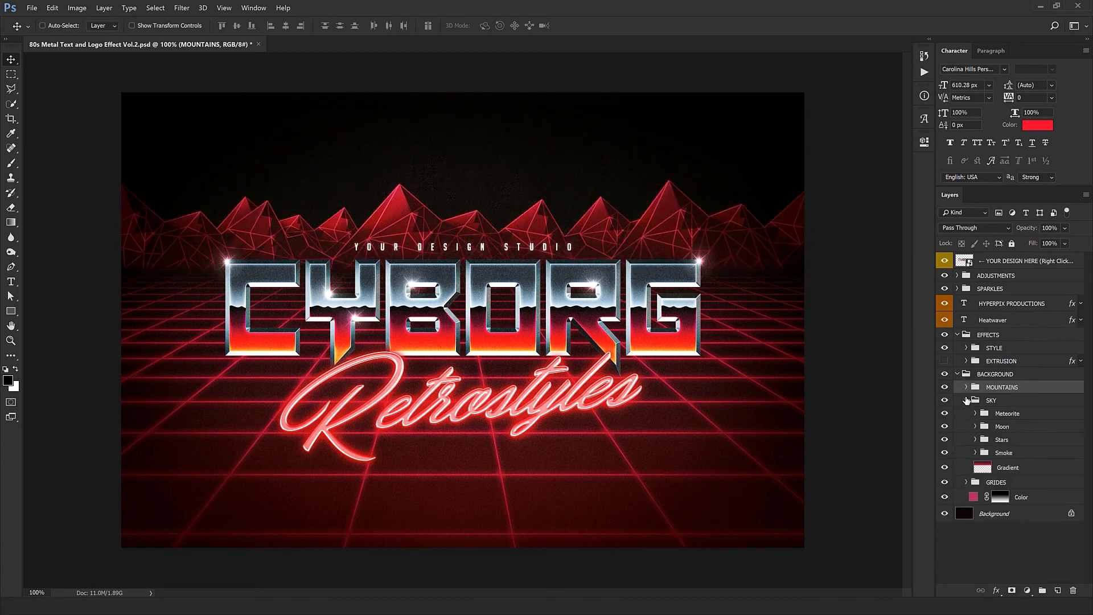
Step: Hide the Meteorite, Moon, Stars and Smoke groups inside SKY to see what each one contributes
left_click(1010, 415)
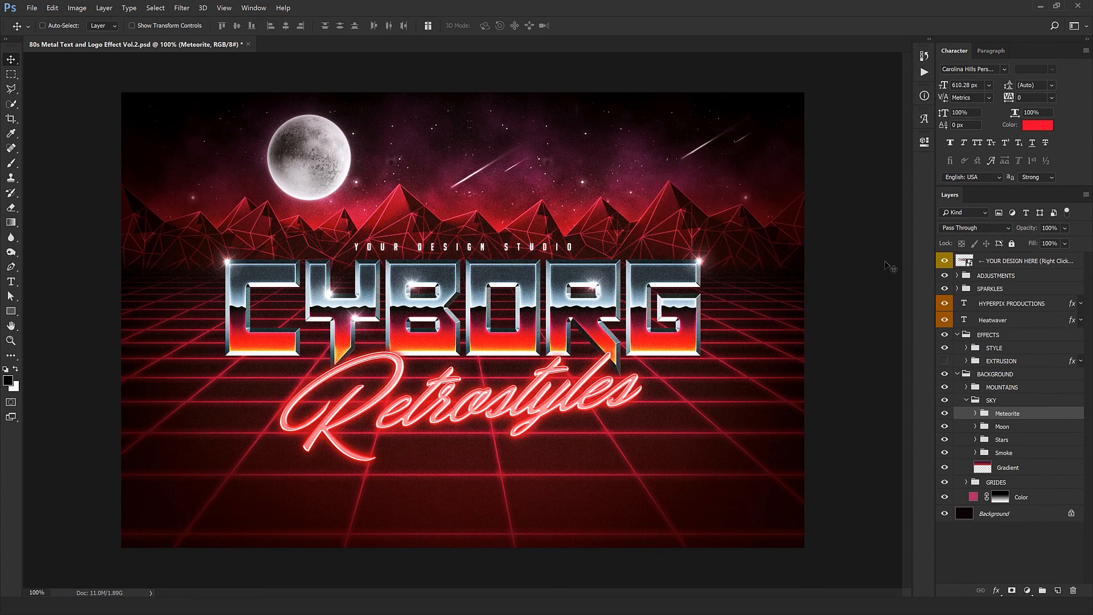
left_click(945, 414)
left_click(945, 426)
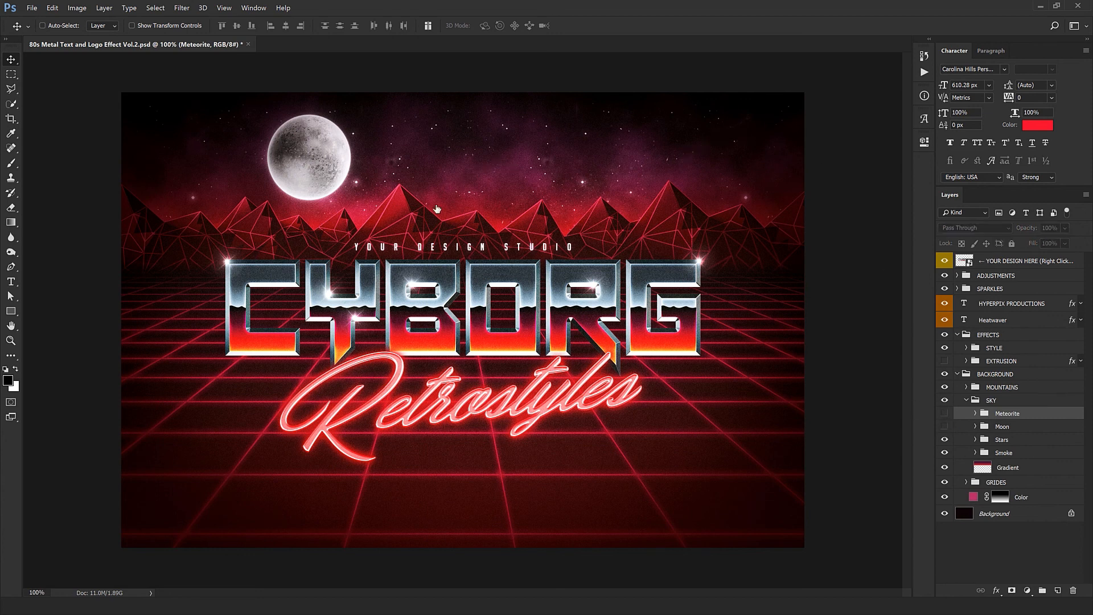
left_click_drag(945, 440, 944, 453)
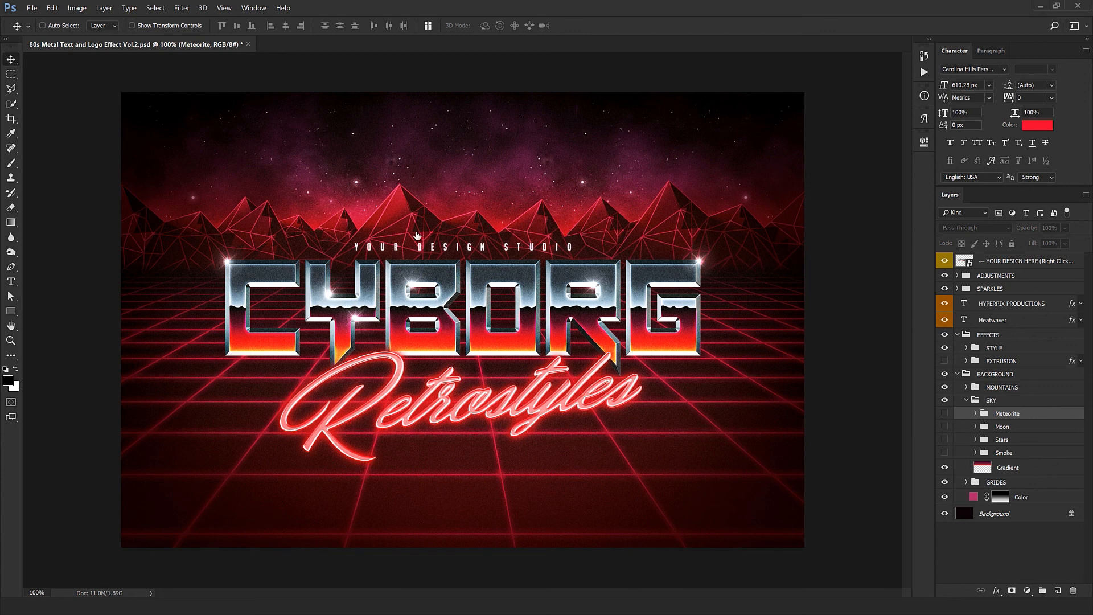
Step: Toggle the sky's Gradient layer off and on, and show the Smoke, Stars, Moon and Meteorite groups again
left_click(1030, 475)
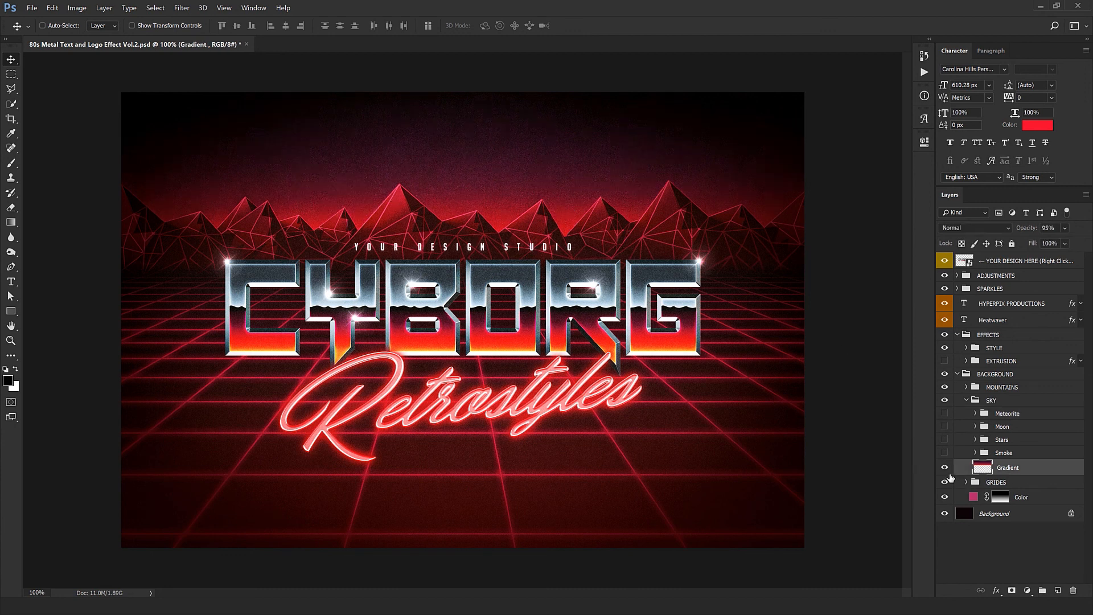
left_click(945, 468)
left_click(945, 467)
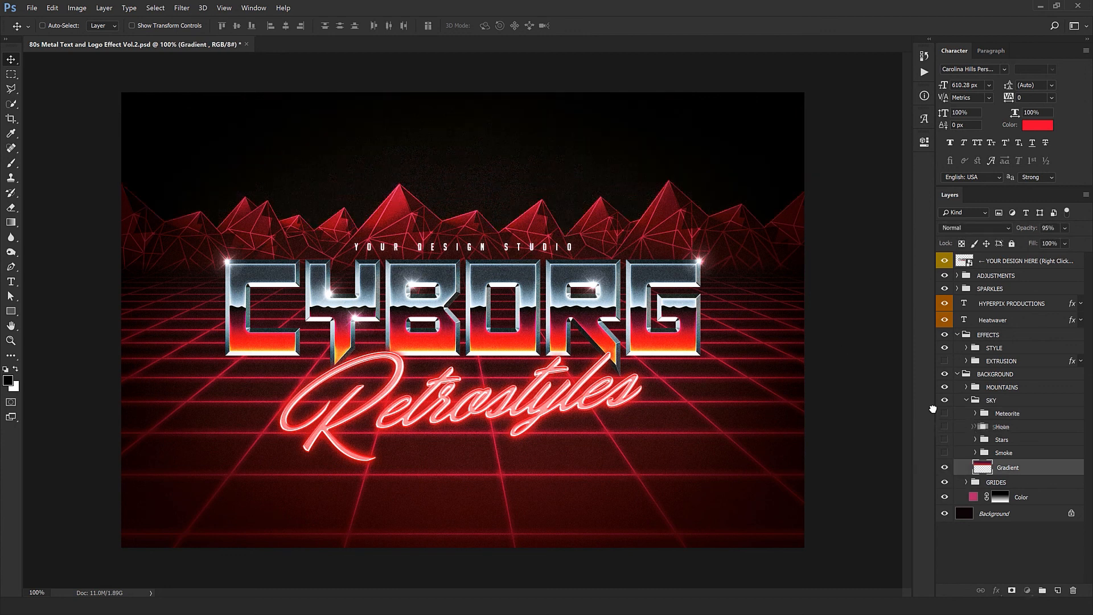
left_click(1025, 457)
left_click_drag(945, 453, 944, 412)
Step: Stretch the sky's Gradient layer slightly downward past the horizon with Free Transform and apply it
left_click(1011, 467)
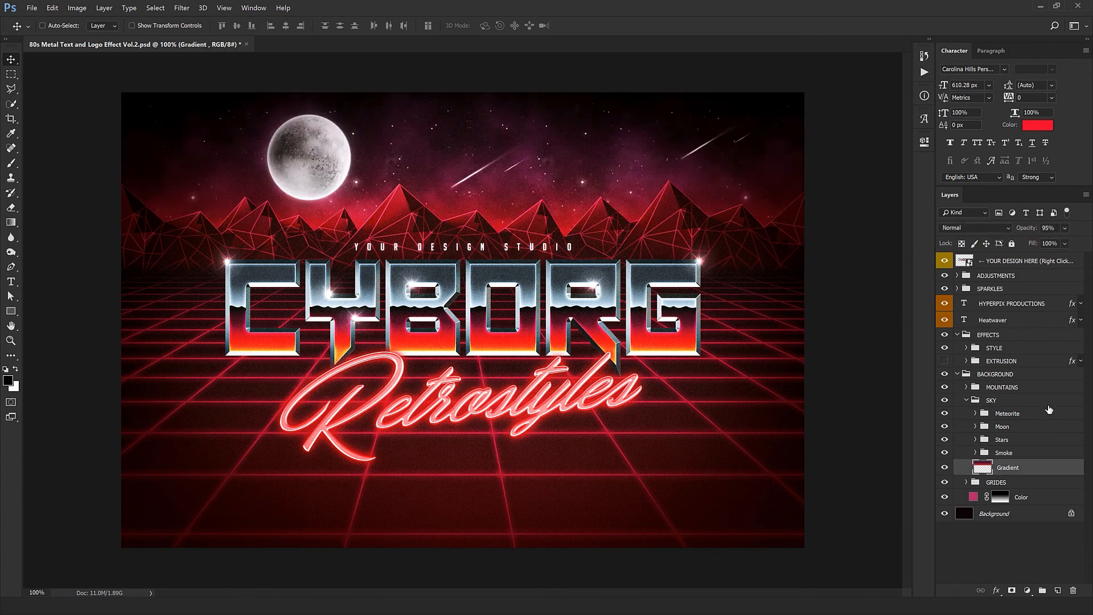
key("ctrl+t")
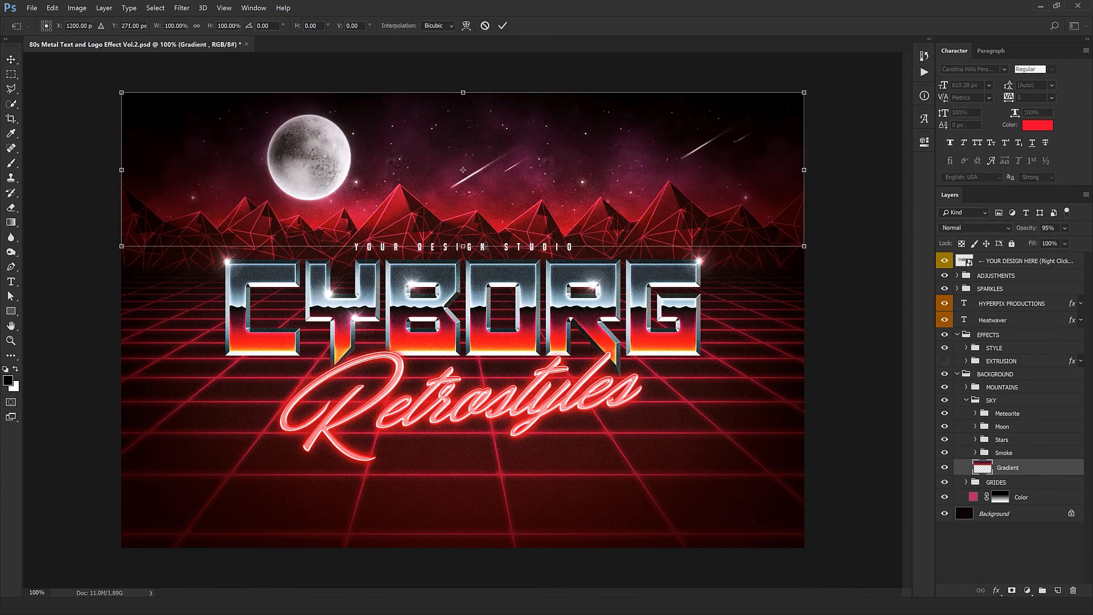
left_click_drag(485, 302, 485, 302)
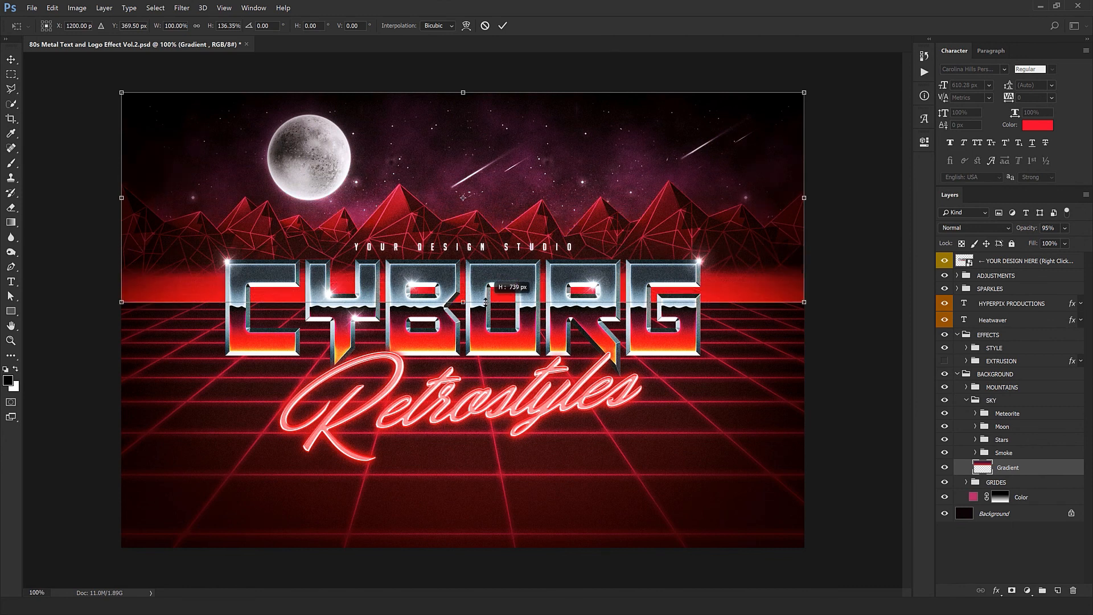
left_click_drag(486, 264, 498, 262)
key("Return")
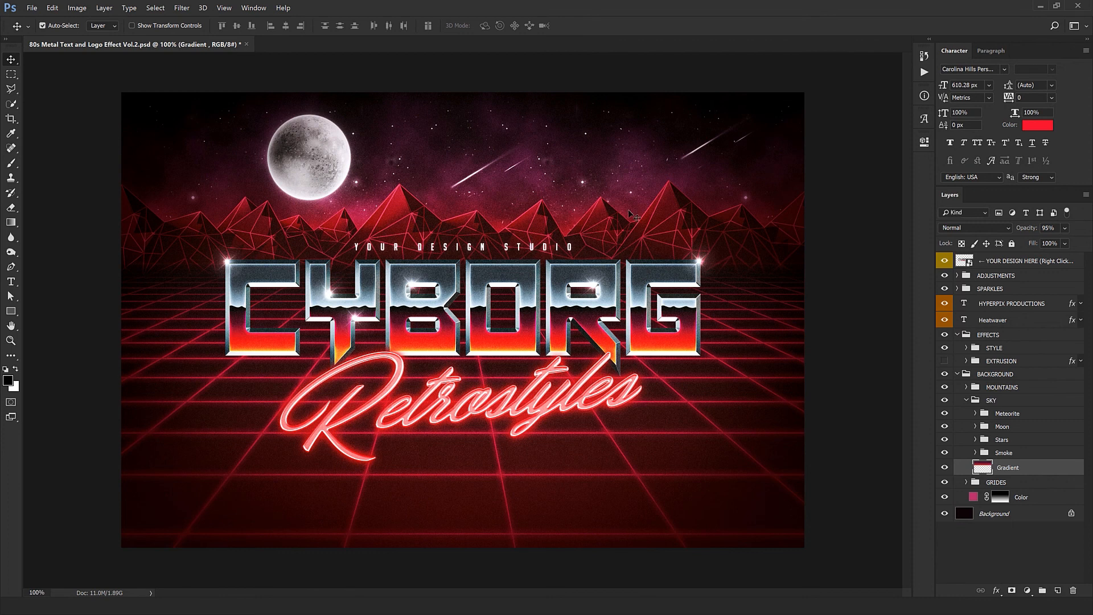
Step: Toggle the GRIDES group's visibility to judge its effect, and collapse the SKY and BACKGROUND groups
left_click(969, 401)
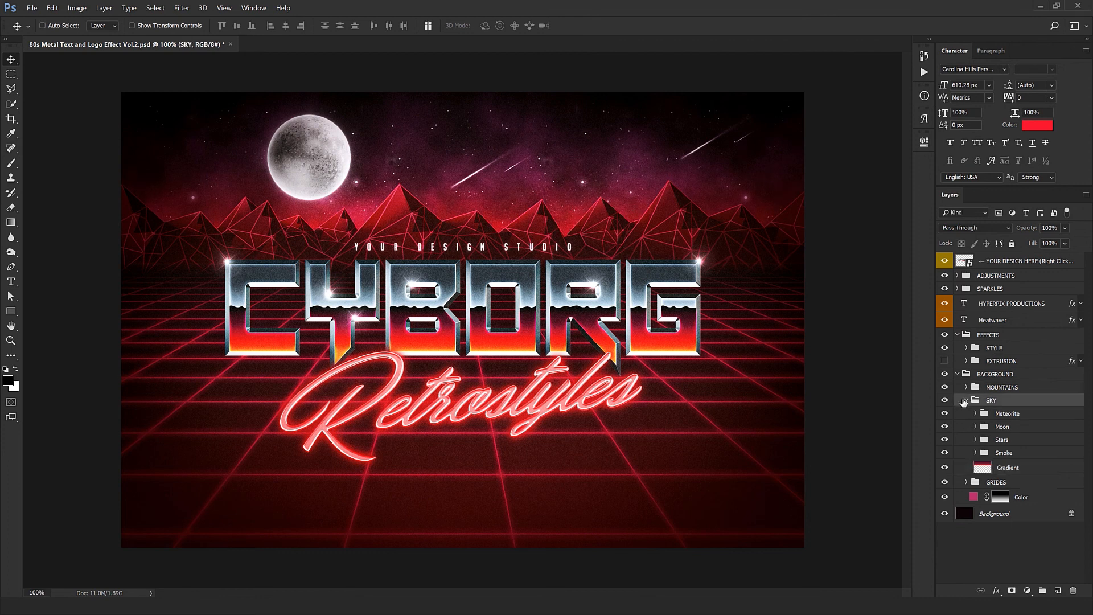
left_click(966, 400)
left_click(995, 416)
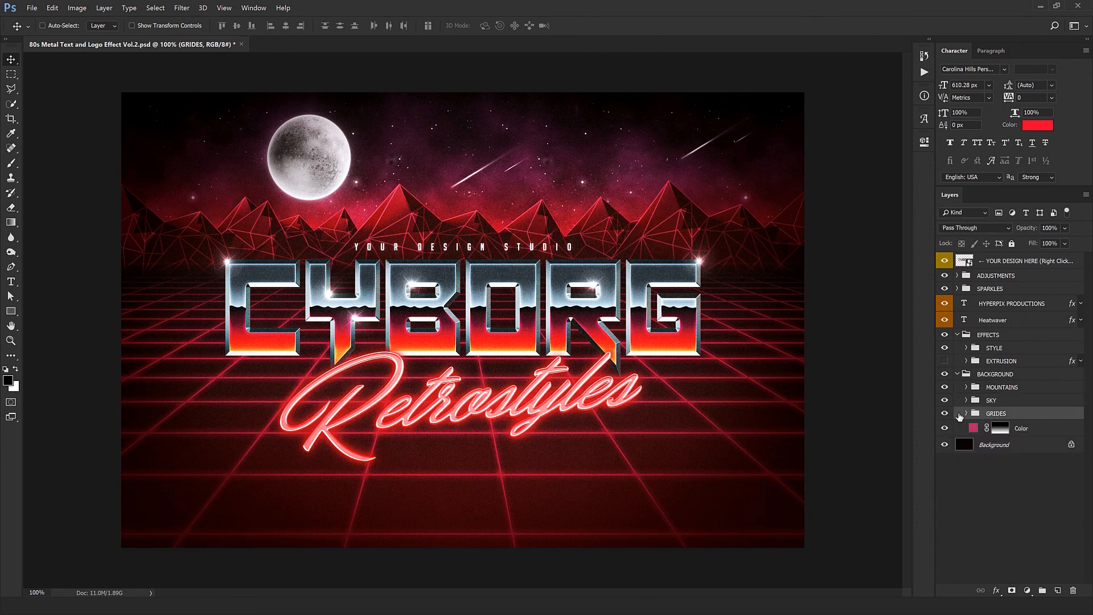
left_click(945, 413)
left_click(945, 414)
left_click(1025, 429)
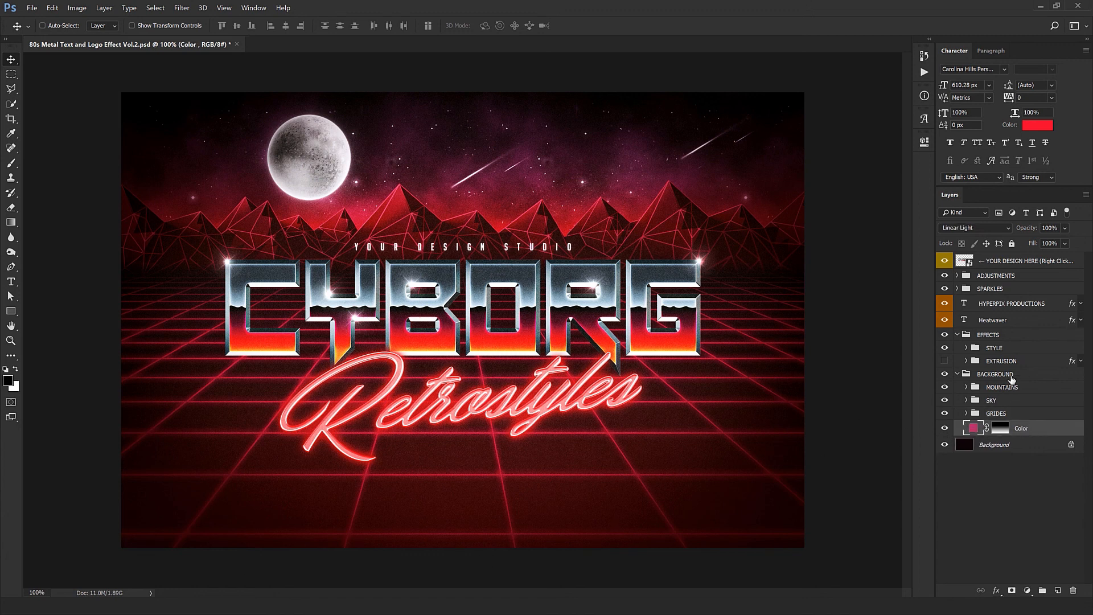
left_click(959, 374)
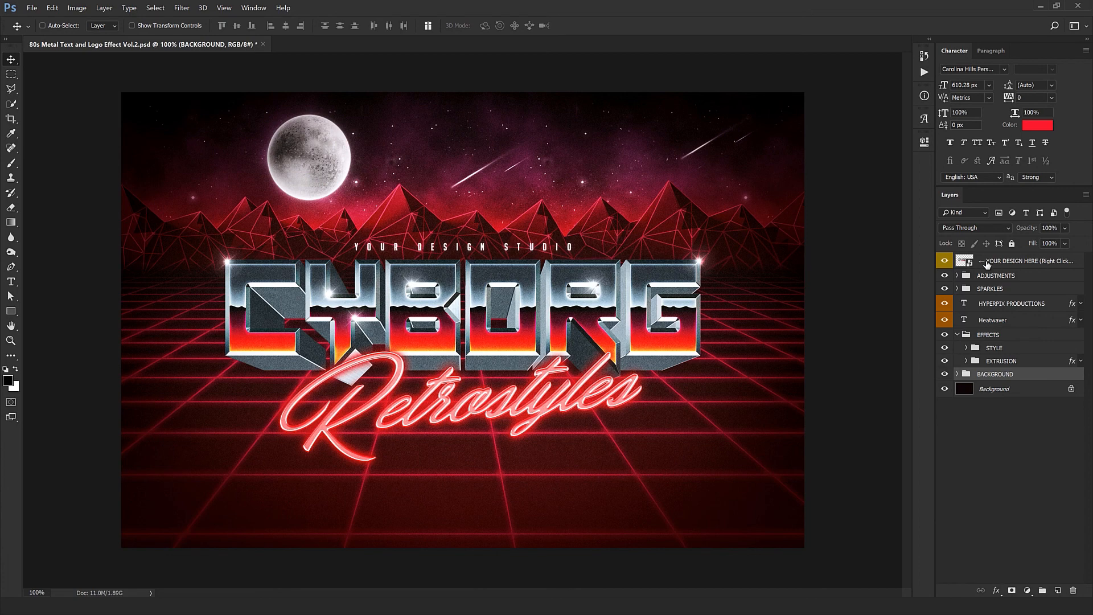
Step: Bring the adidas logo from Logo.png into the YOUR DESIGN HERE smart object, and move the CYBORG text below it
double_click(965, 262)
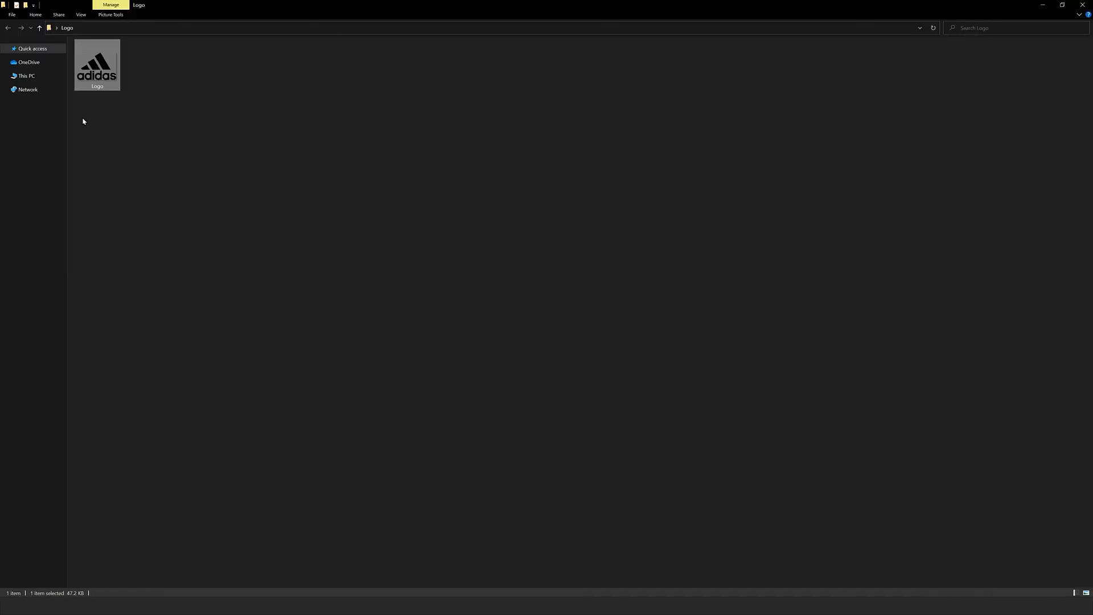
left_click_drag(94, 67, 417, 44)
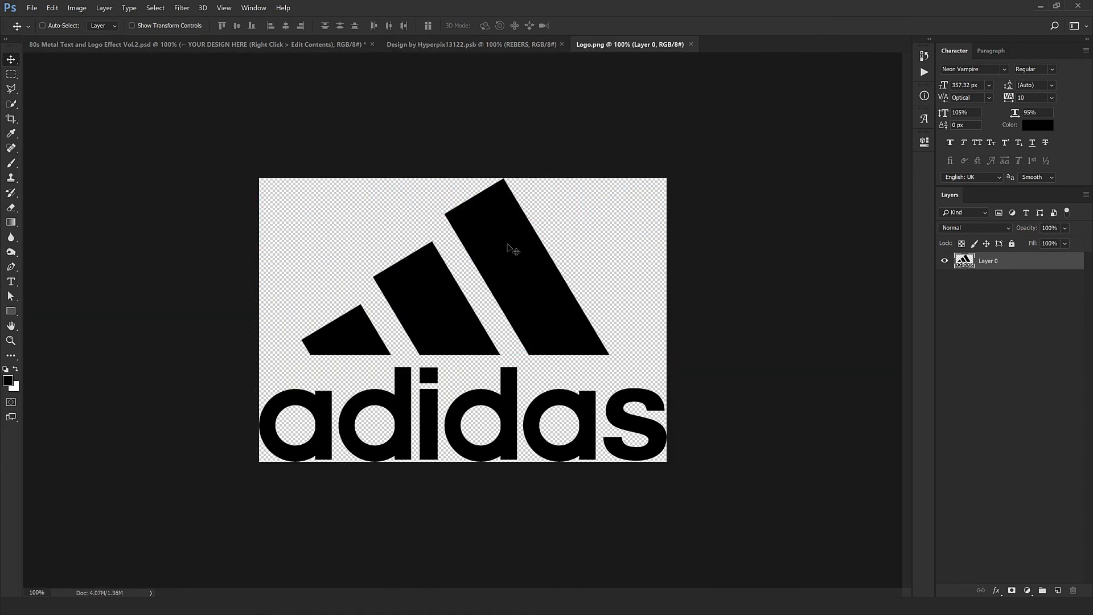
mouse_move(509, 259)
left_mouse_down()
mouse_move(501, 45)
mouse_move(524, 265)
mouse_move(475, 300)
mouse_move(495, 256)
left_mouse_up()
key("ctrl+t")
key("Return")
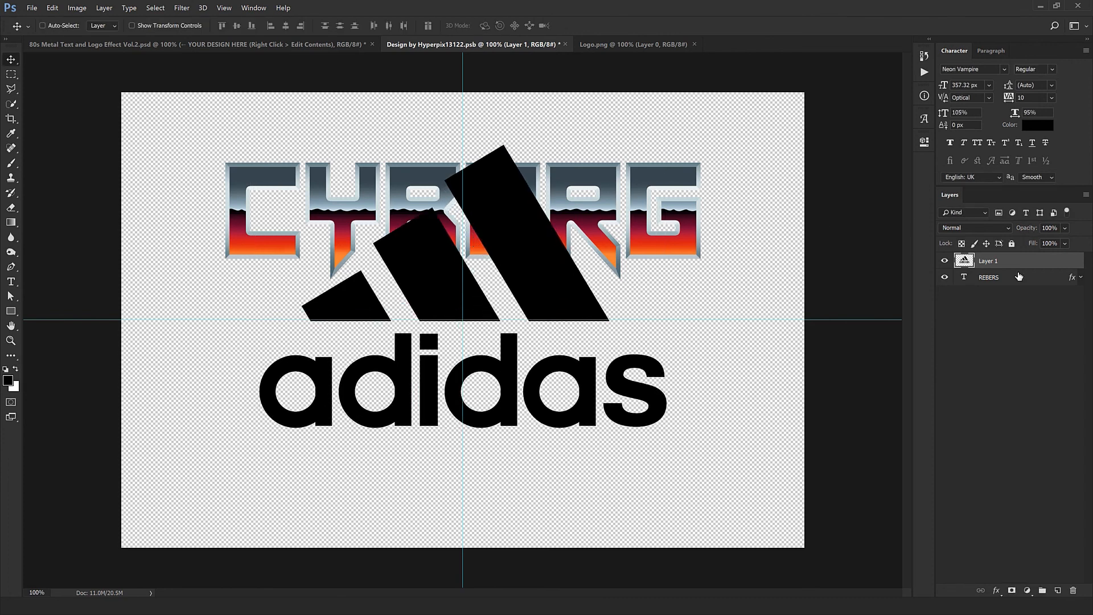
left_click(1016, 278)
left_click_drag(694, 171, 678, 444)
left_click_drag(596, 490, 609, 458)
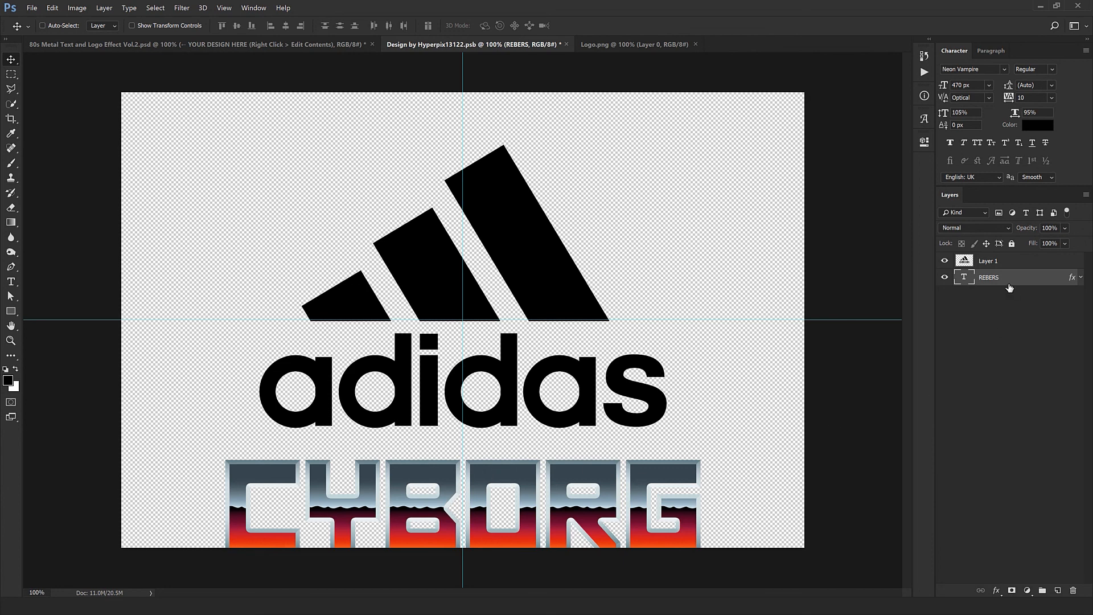
Step: Select the three-stripe symbol of the adidas logo with a rectangular marquee and cut it onto its own new layer
left_click(996, 259)
left_click(10, 74)
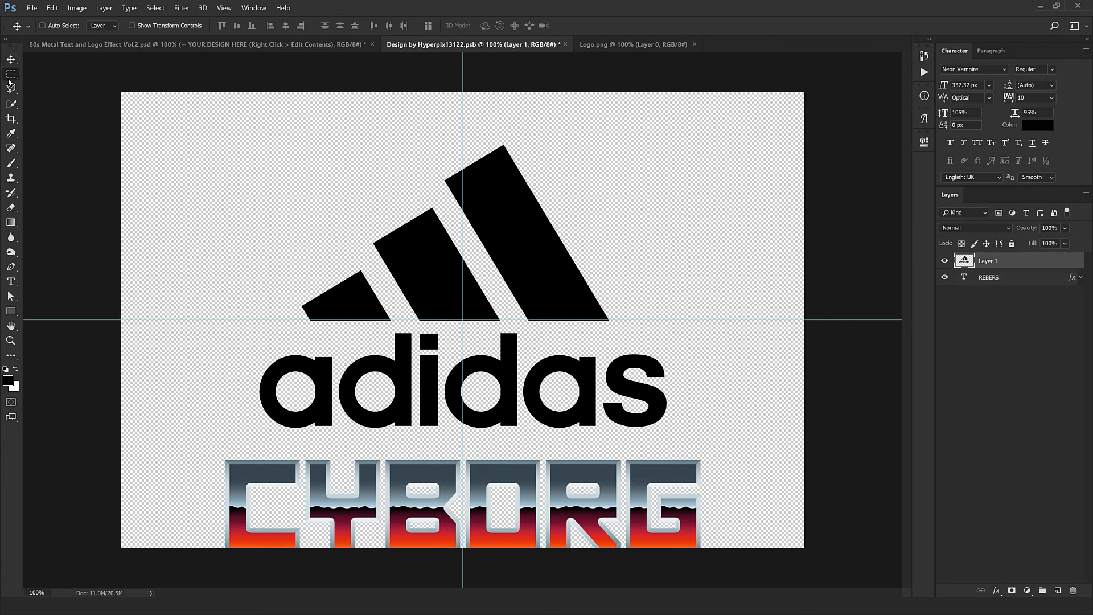
left_click_drag(633, 328, 204, 114)
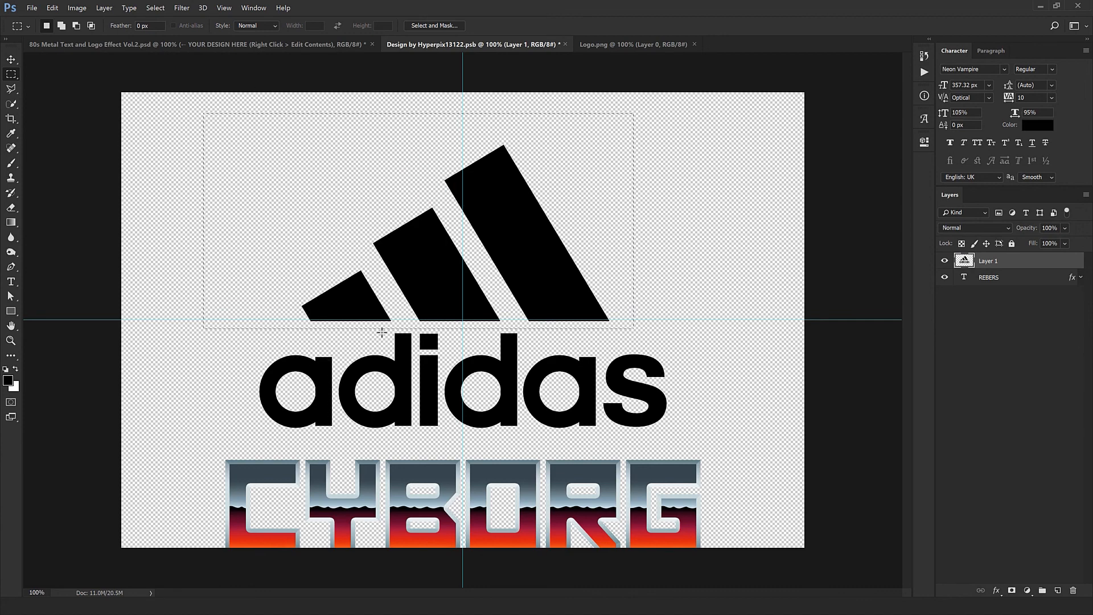
key("v")
key("ctrl")
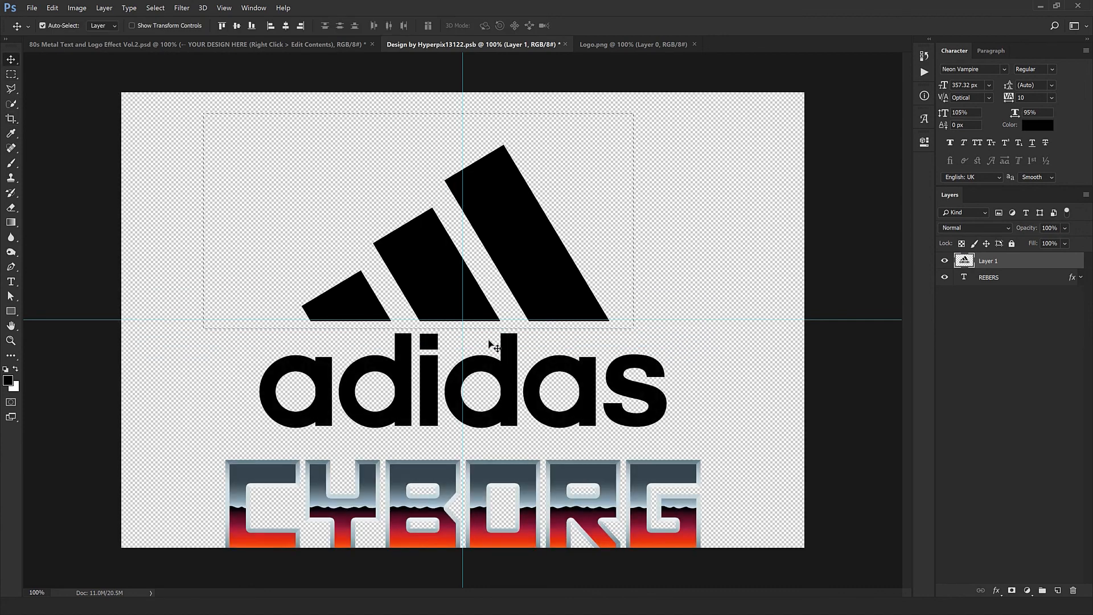
key("ctrl+d")
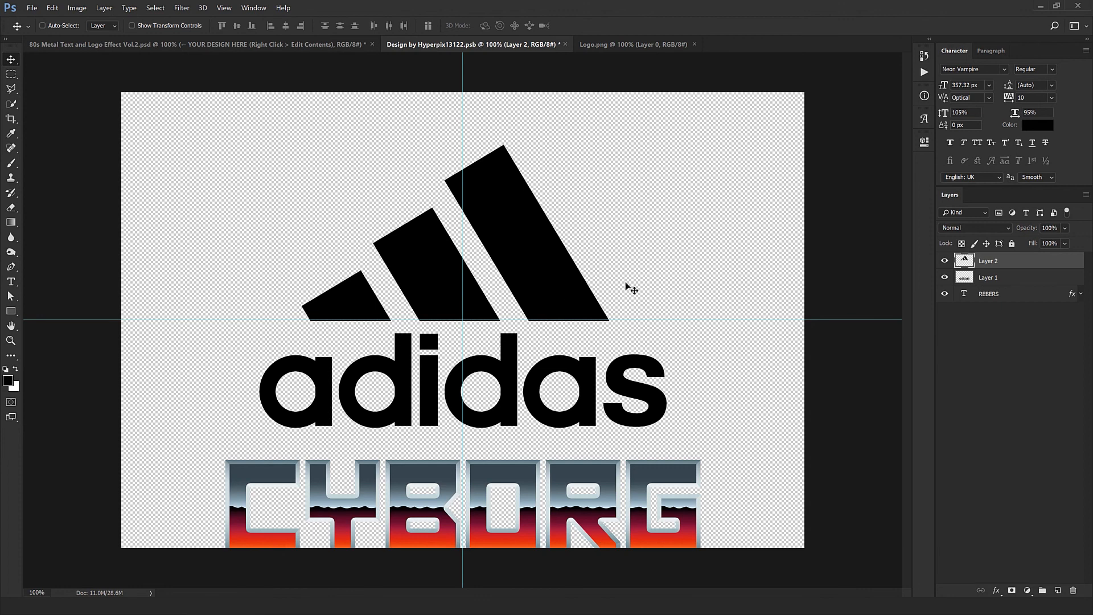
key("ctrl+shift+j")
Step: Copy the CYBORG text's layer style onto both logo layers, and delete the CYBORG text layer
left_click(1064, 294)
right_click(1048, 294)
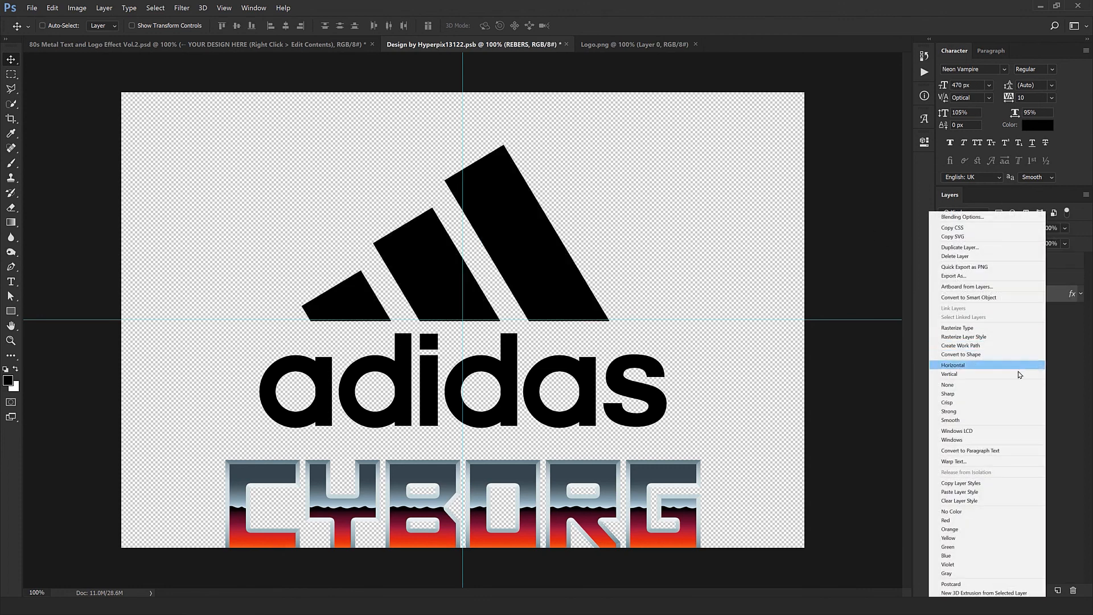
left_click(965, 483)
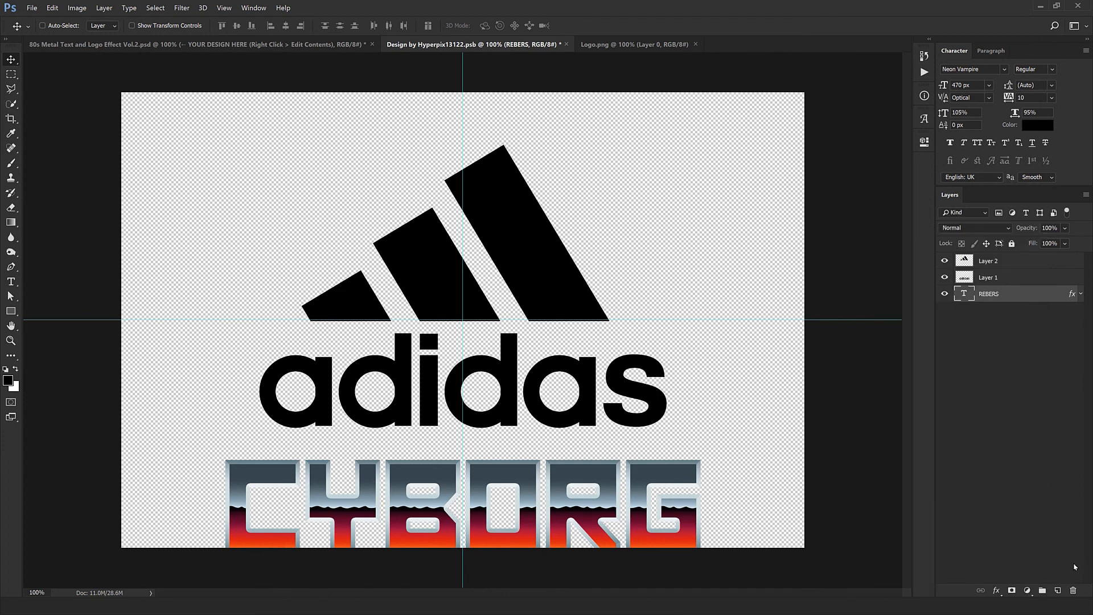
left_click(1015, 277)
left_click(1015, 262, "shift")
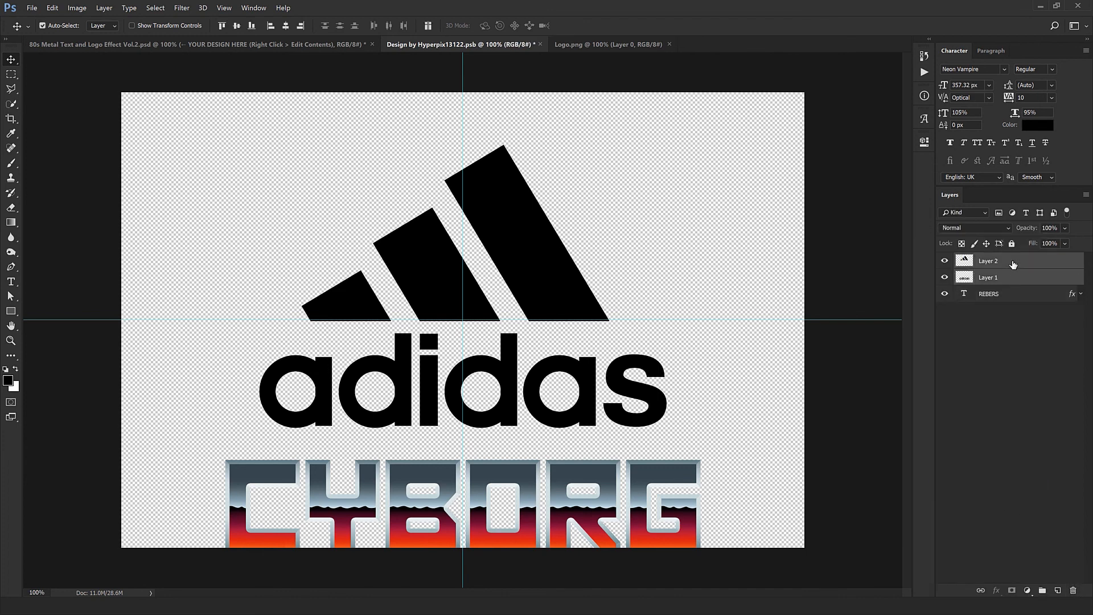
right_click(1014, 263)
left_click(937, 425)
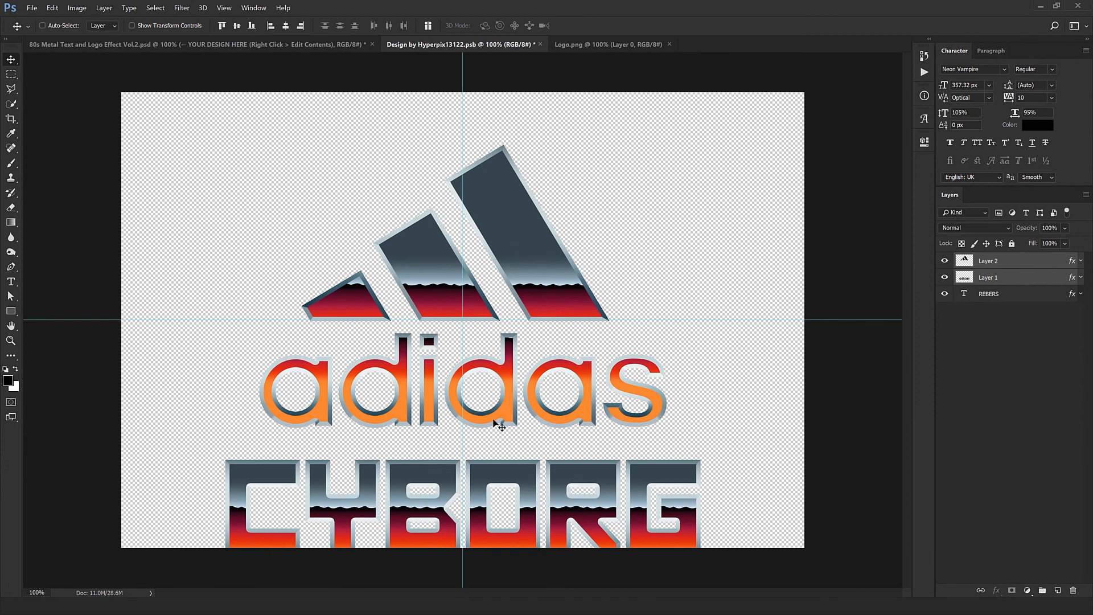
left_click(1049, 294)
key("Delete")
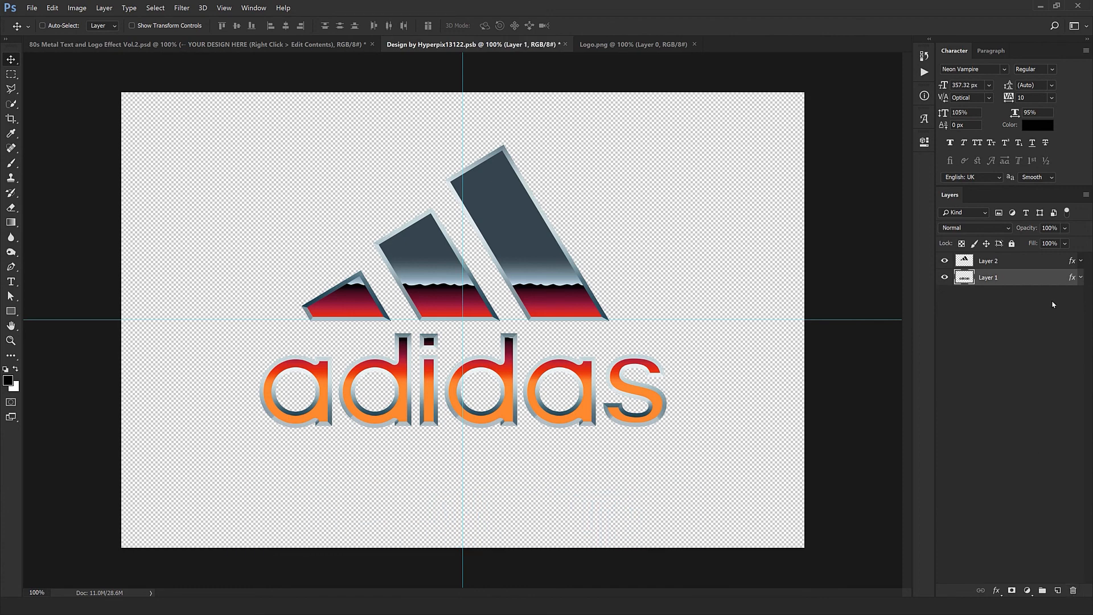
Step: Set the adidas lettering's Pattern Overlay scale to 50% and reposition the pattern so its horizon crosses the middle of the letters
double_click(1064, 277)
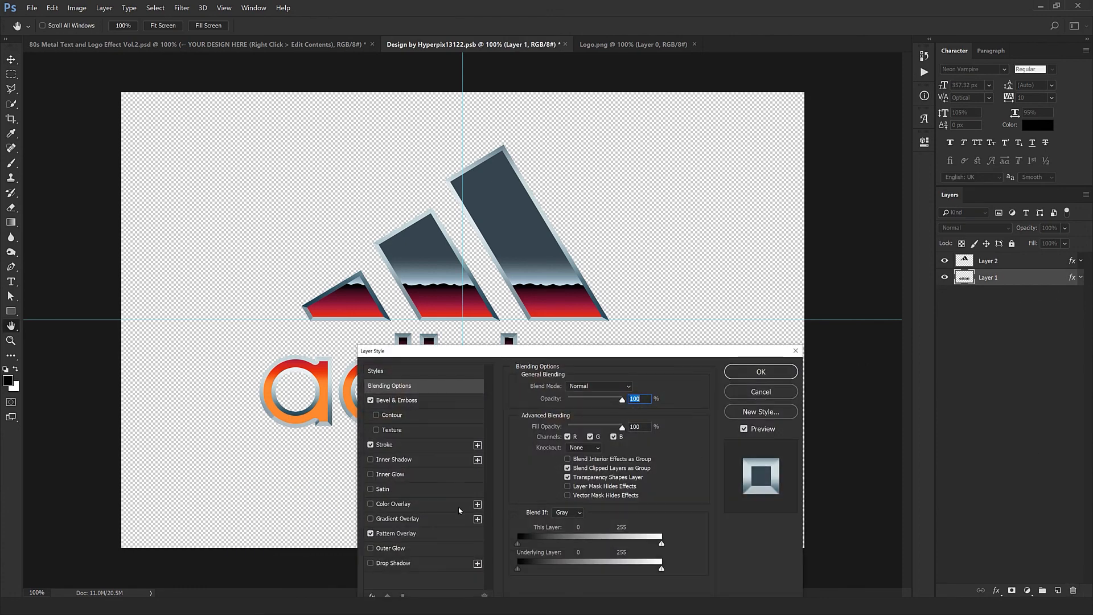
left_click(399, 533)
left_click_drag(572, 359, 823, 403)
left_click_drag(675, 220, 615, 273)
double_click(877, 493)
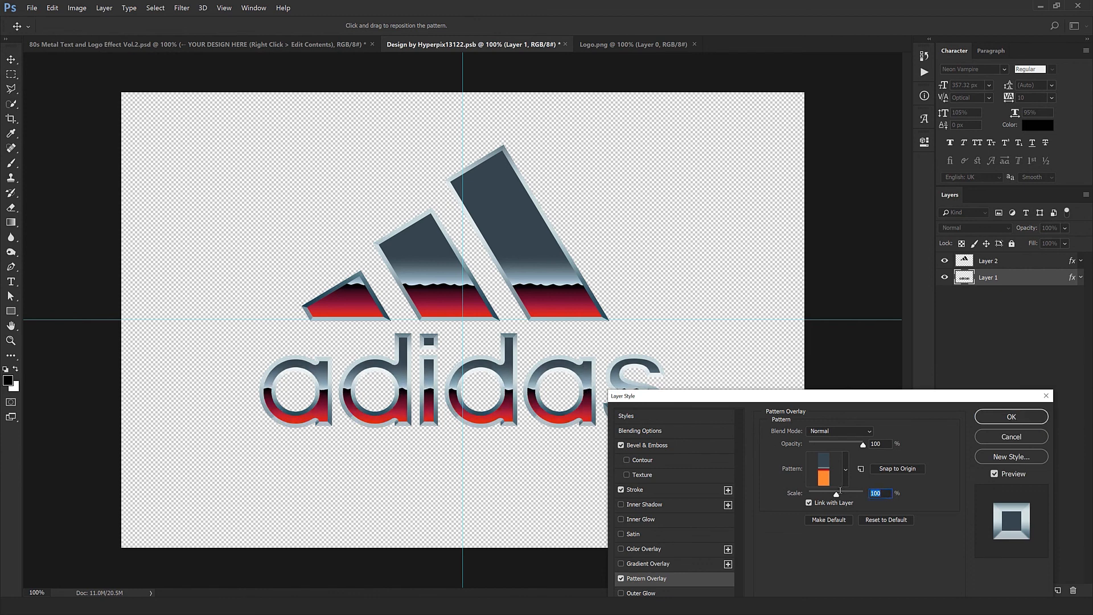
type("50")
left_click_drag(553, 340, 510, 429)
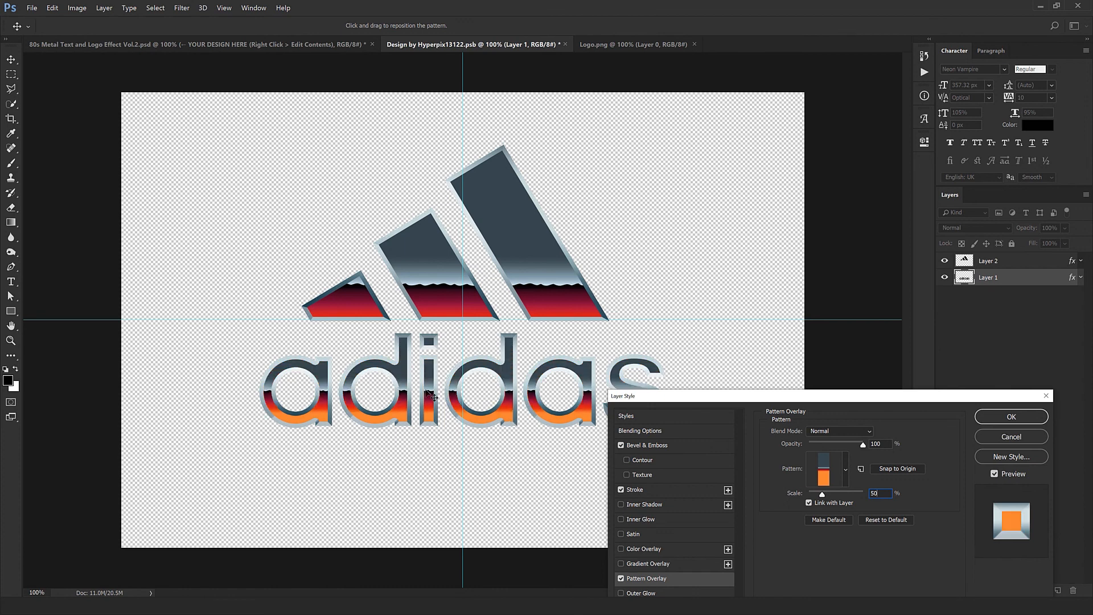
left_click(1040, 437)
left_click(1021, 415)
Step: Reposition the three-stripe symbol's Pattern Overlay upward so more of the red and orange part fills the stripes
double_click(1065, 260)
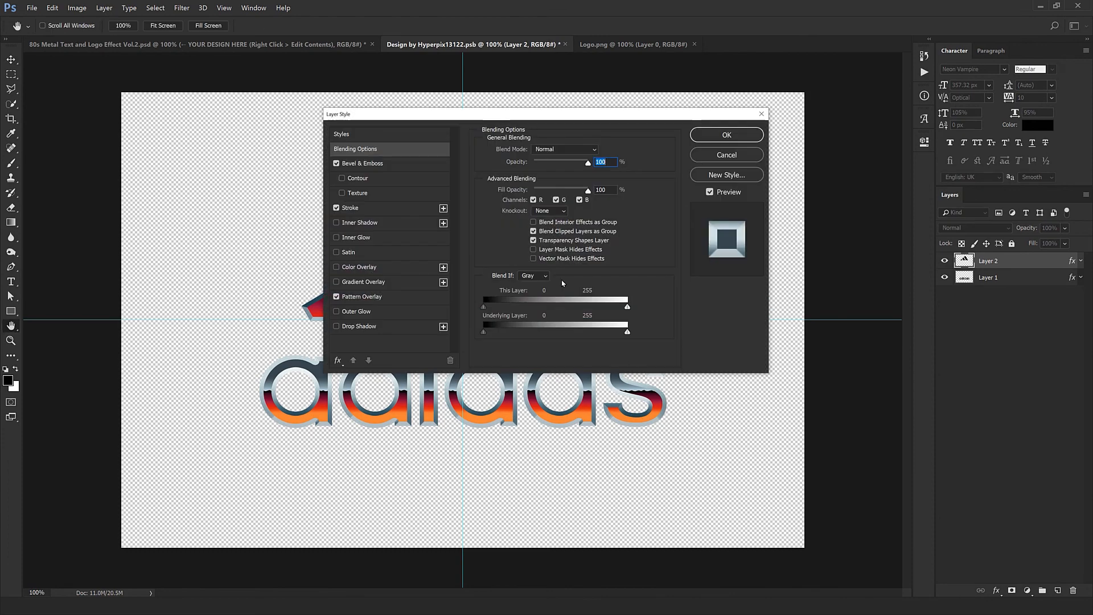
left_click_drag(515, 115, 826, 393)
left_click(678, 577)
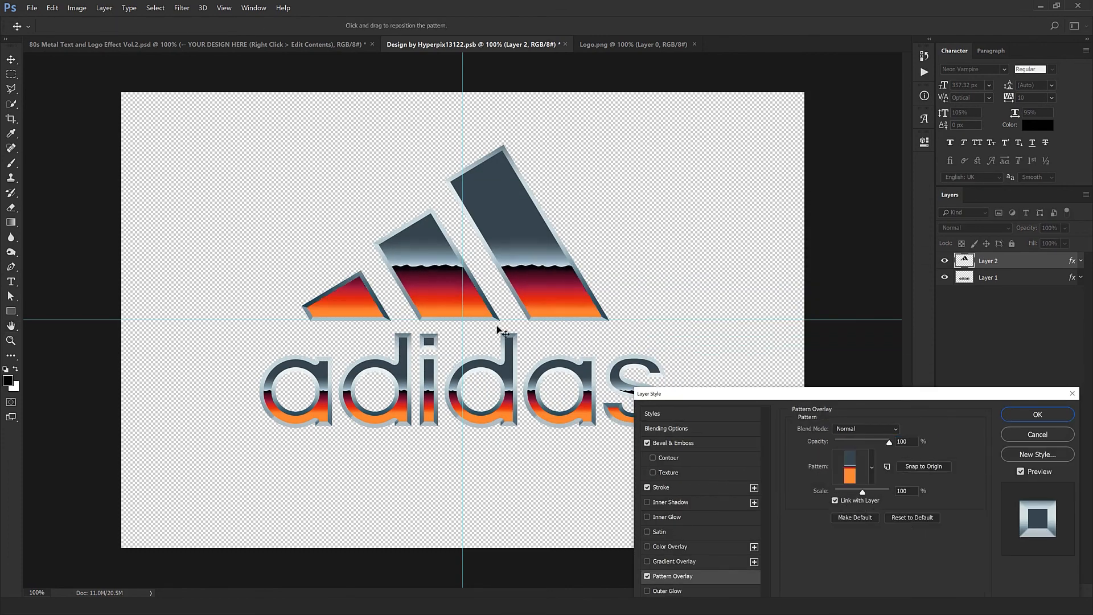
left_click_drag(498, 329, 496, 322)
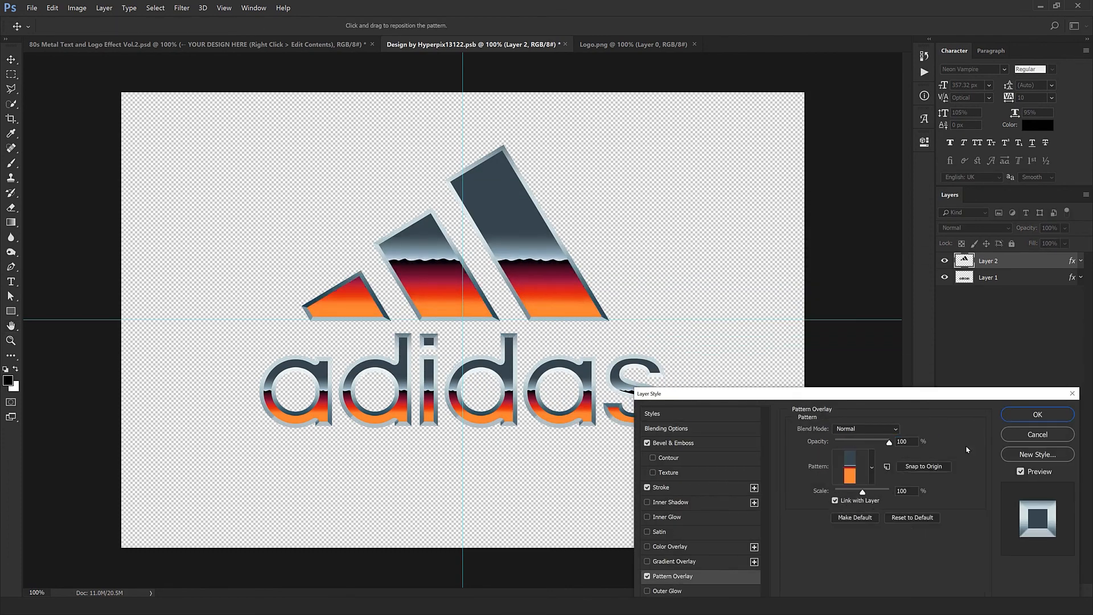
left_click(1023, 411)
Step: Close Logo.png, and save and close the smart object to update the main template with the adidas logo
left_click(694, 44)
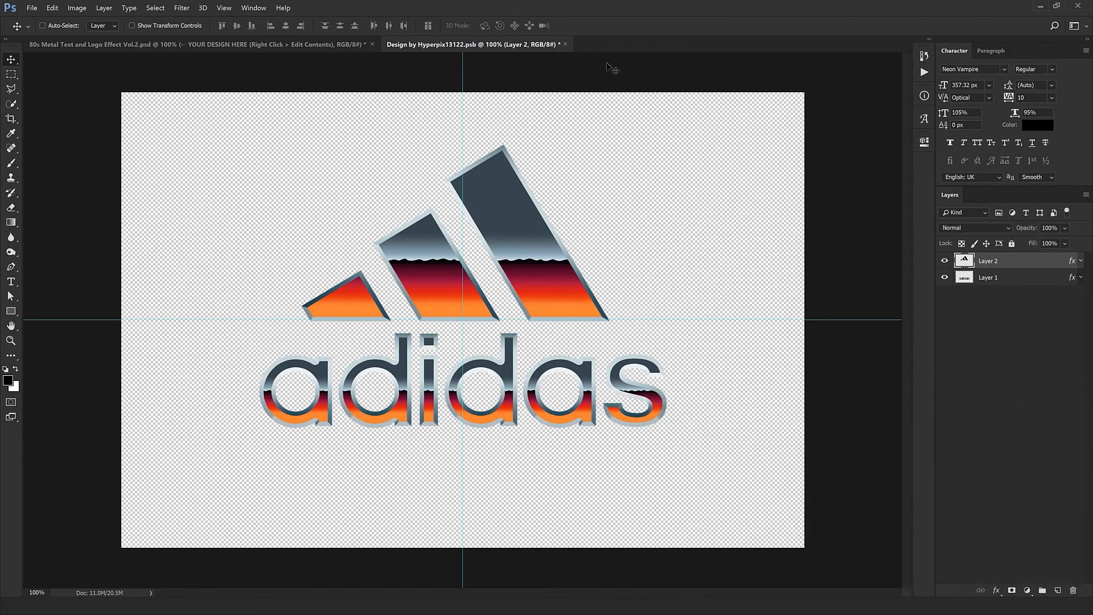
left_click(565, 44)
left_click(501, 231)
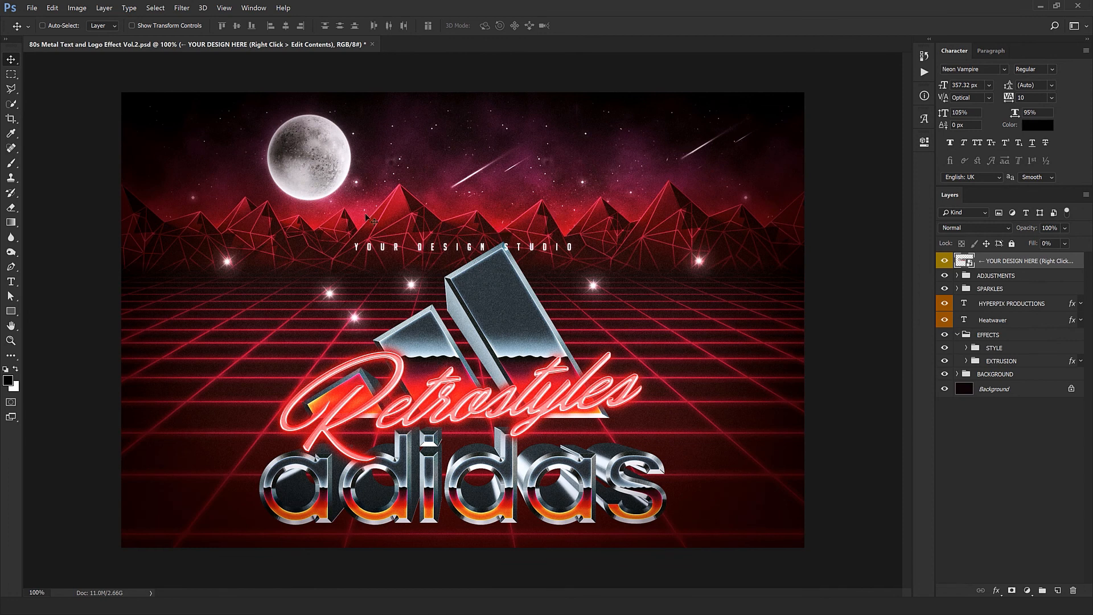
Step: Hide the EXTRUSION group and move the EFFECTS group straight up about 350 px
left_click(994, 361)
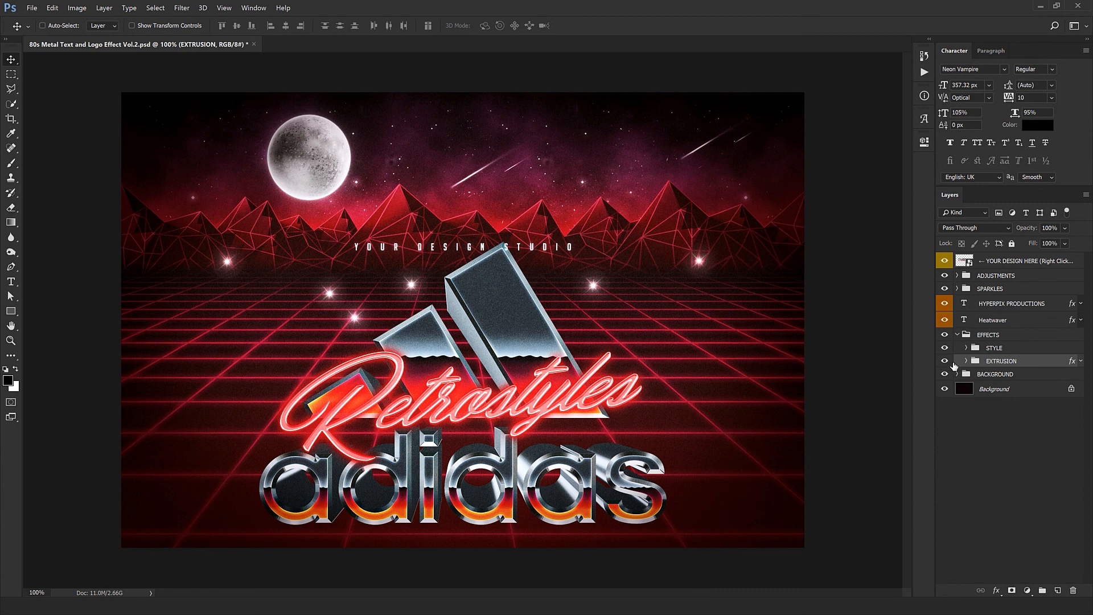
left_click(945, 362)
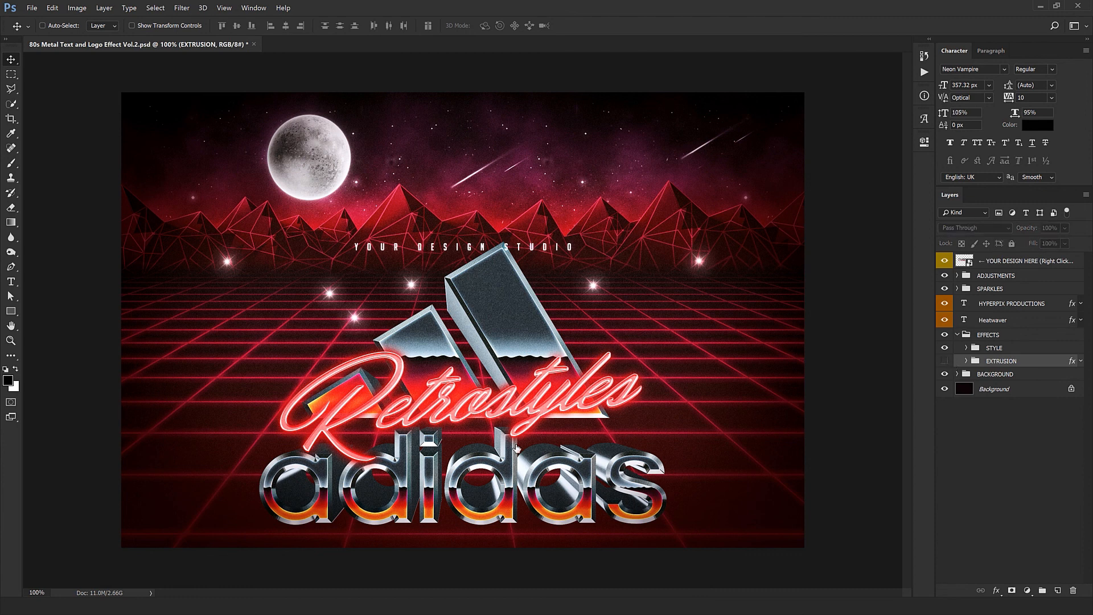
left_click(997, 338)
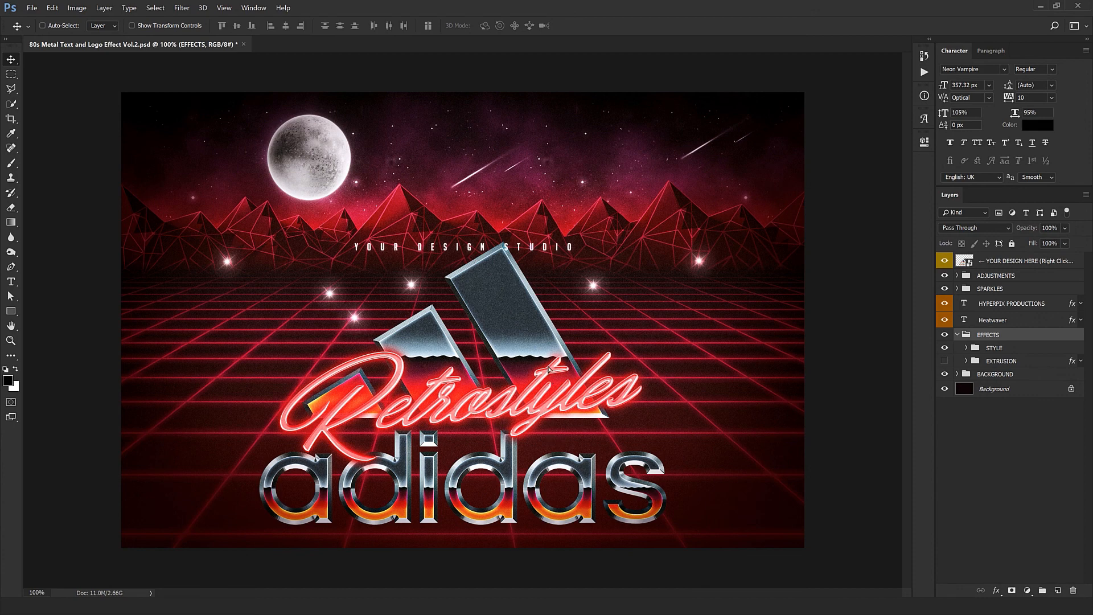
key("Up")
key("Up")
key("Up")
key("Up")
key("Up")
key("Up")
key("Up")
key("Up")
key("Up")
key("shift+Up")
key("shift+Up")
key("shift+Up")
key("shift+Up")
key("shift+Up")
key("shift+Up")
key("shift+Up")
key("shift+Up")
key("shift+Up")
key("shift+Up")
key("shift+Up")
key("shift+Up")
key("shift+Up")
key("shift+Up")
key("shift+Up")
key("shift+Up")
key("shift+Up")
key("shift+Up")
key("shift+Up")
key("shift+Up")
key("Up")
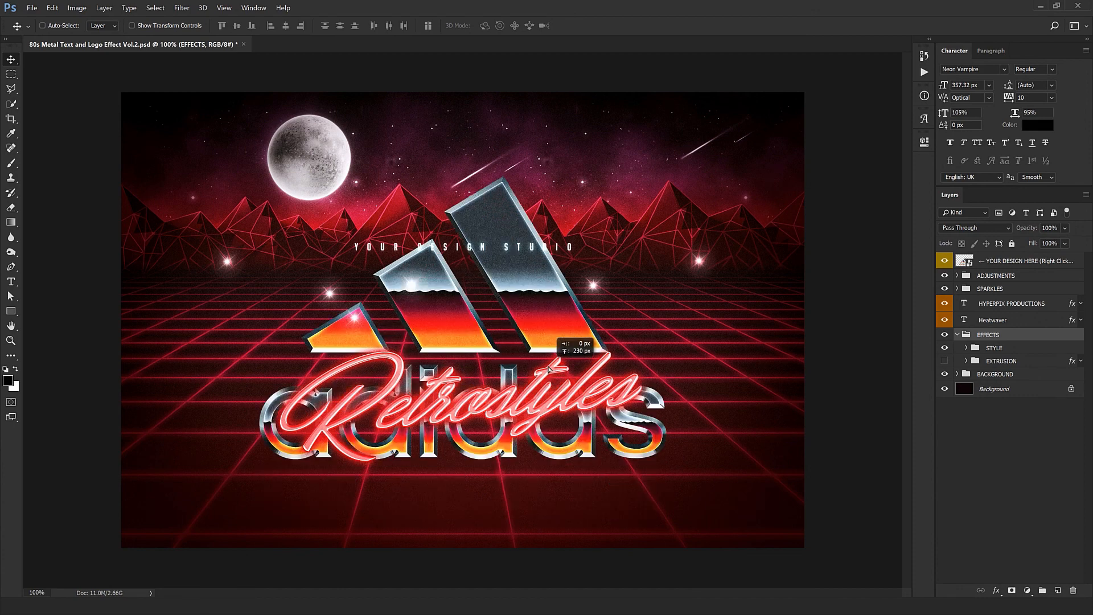
key("Up")
key("Up")
key("Up")
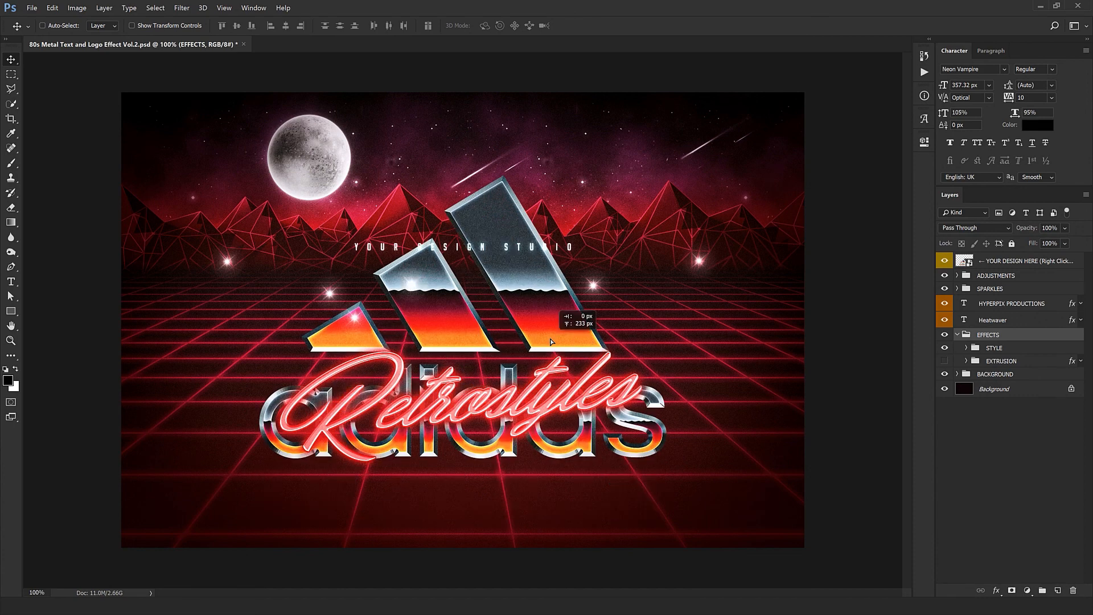
key("shift+Up")
key("shift+Up")
key("shift+Up")
key("shift+Up")
key("shift+Up")
key("shift+Up")
key("shift+Up")
key("shift+Up")
key("shift+Up")
key("Up")
key("Up")
key("Up")
key("Up")
key("Up")
key("shift+Up")
key("shift+Up")
key("Up")
key("Up")
key("Up")
key("Up")
key("Up")
key("Up")
key("Up")
key("Up")
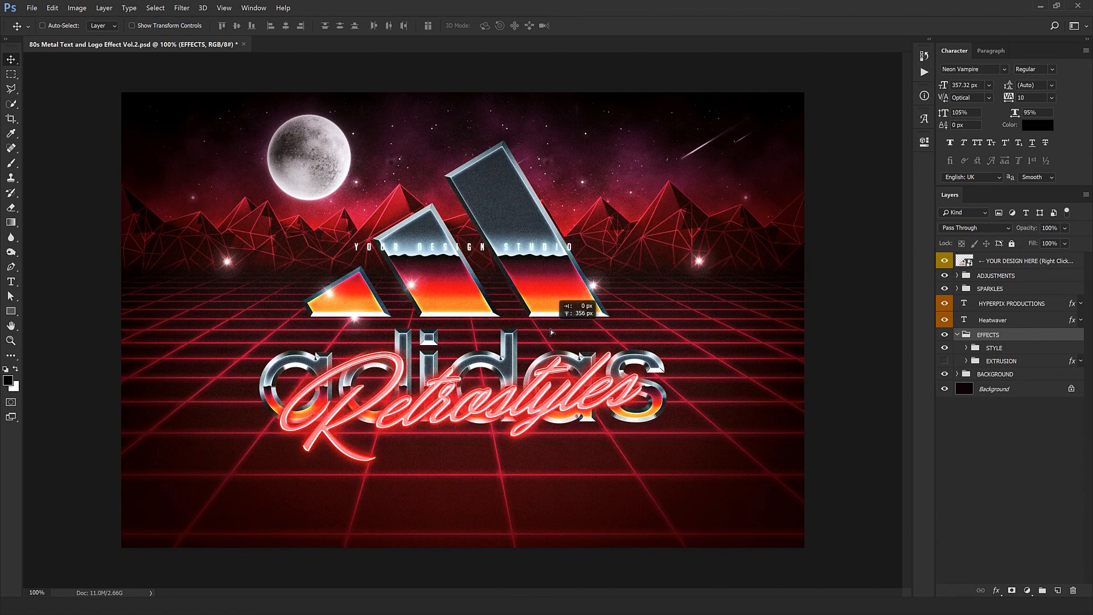
key("Up")
key("Up")
key("Up")
key("Up")
key("Up")
key("Up")
key("Up")
key("Up")
key("shift+Down")
key("Down")
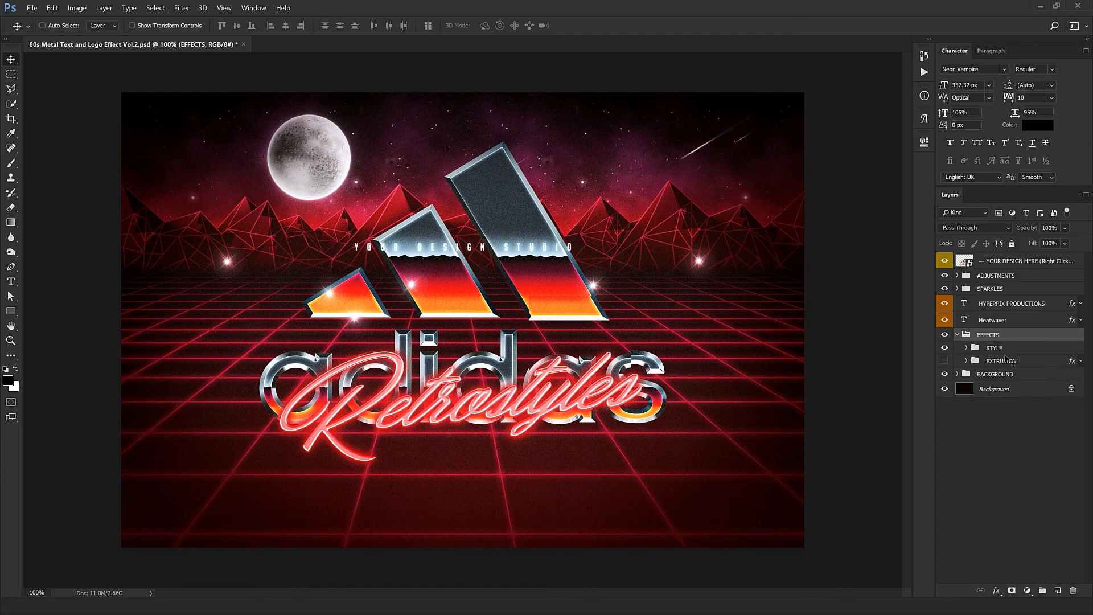
Step: Move the red Retrostyles script text below the adidas lettering and change it to "Impossible is Nothing"
left_click(993, 320)
left_click_drag(504, 331, 502, 387)
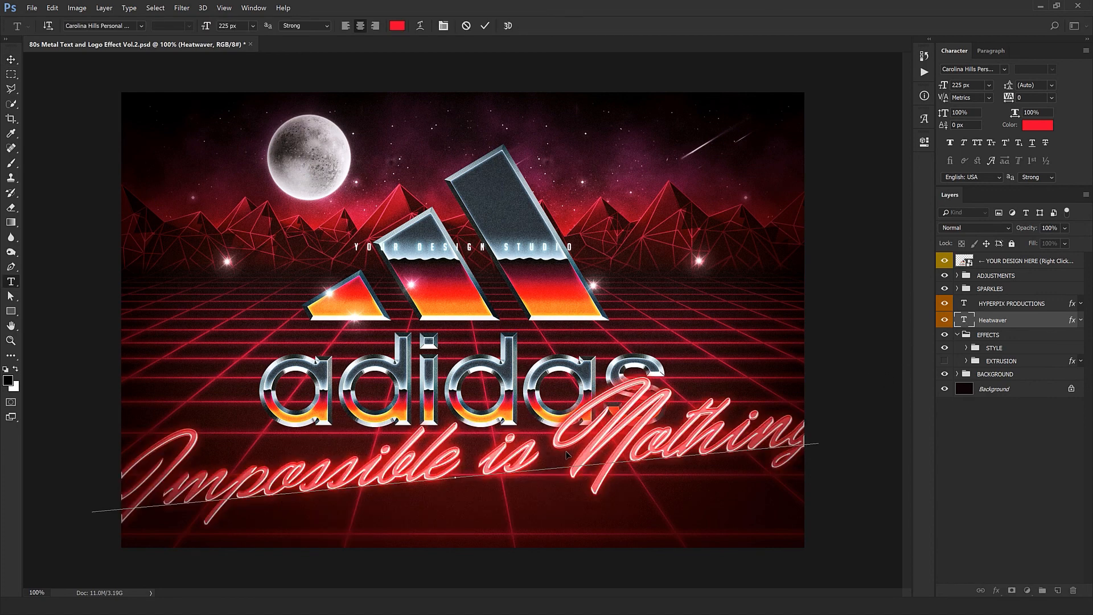
Step: Reduce the font size of the whole "Impossible is Nothing" text to 135 px
key("ctrl+a")
left_click(491, 494)
double_click(491, 494)
left_click(477, 520)
key("BackSpace")
triple_click(510, 483)
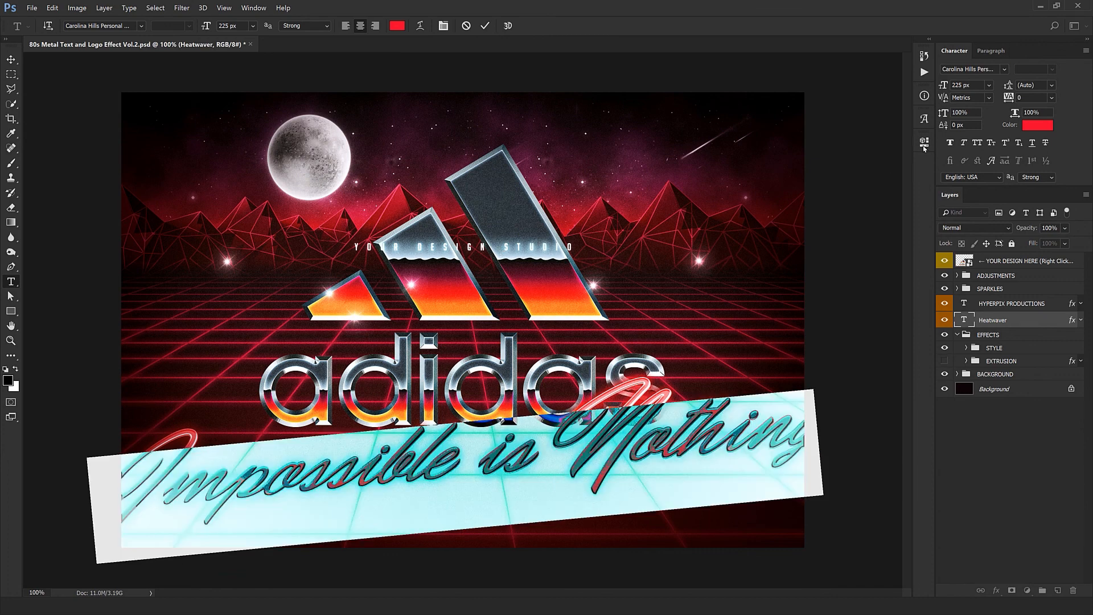
key("shift+Down")
key("shift+Down")
key("shift+Down")
key("shift+Down")
key("shift+Down")
key("shift+Down")
key("shift+Down")
key("shift+Down")
key("shift+Down")
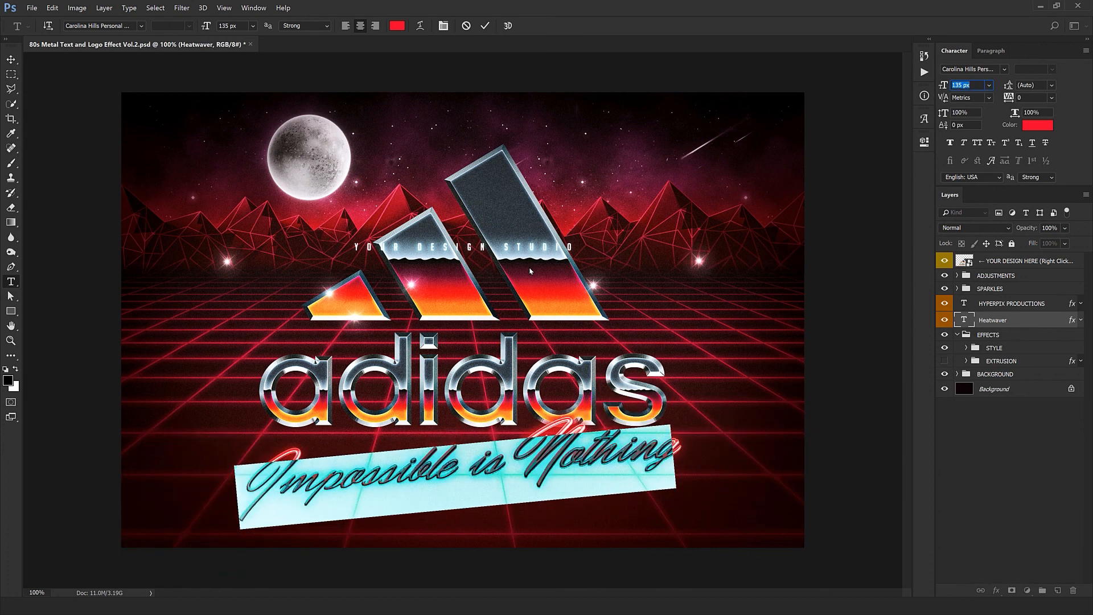
Step: Increase the "Impossible is Nothing" text to 145 px, rotate it about 3° clockwise and nudge it slightly up under the adidas lettering
key("shift+Up")
key("ctrl+Return")
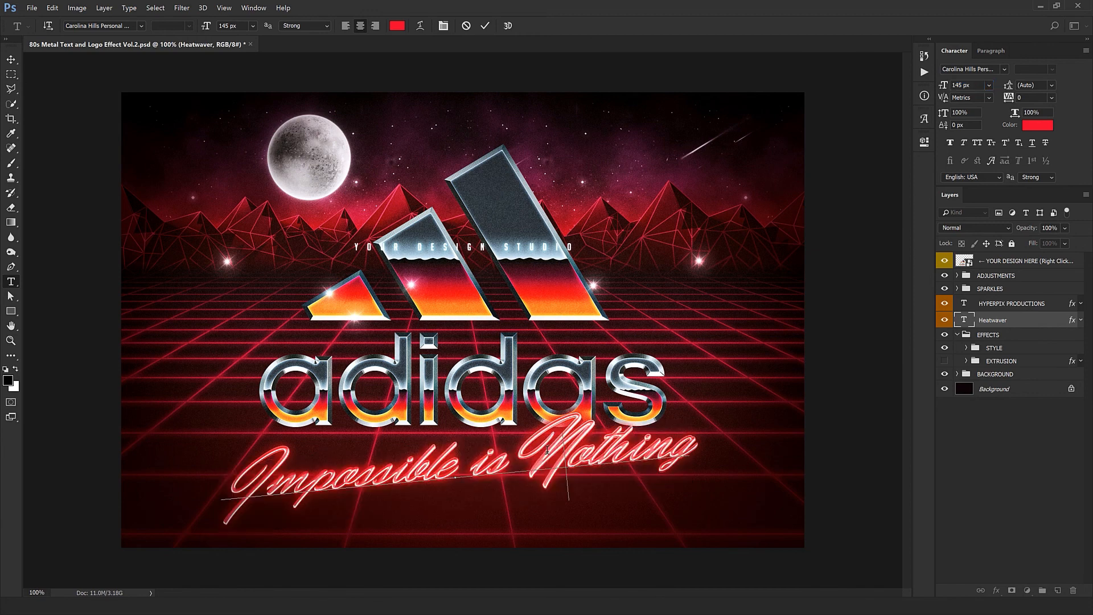
key("v")
key("ctrl+t")
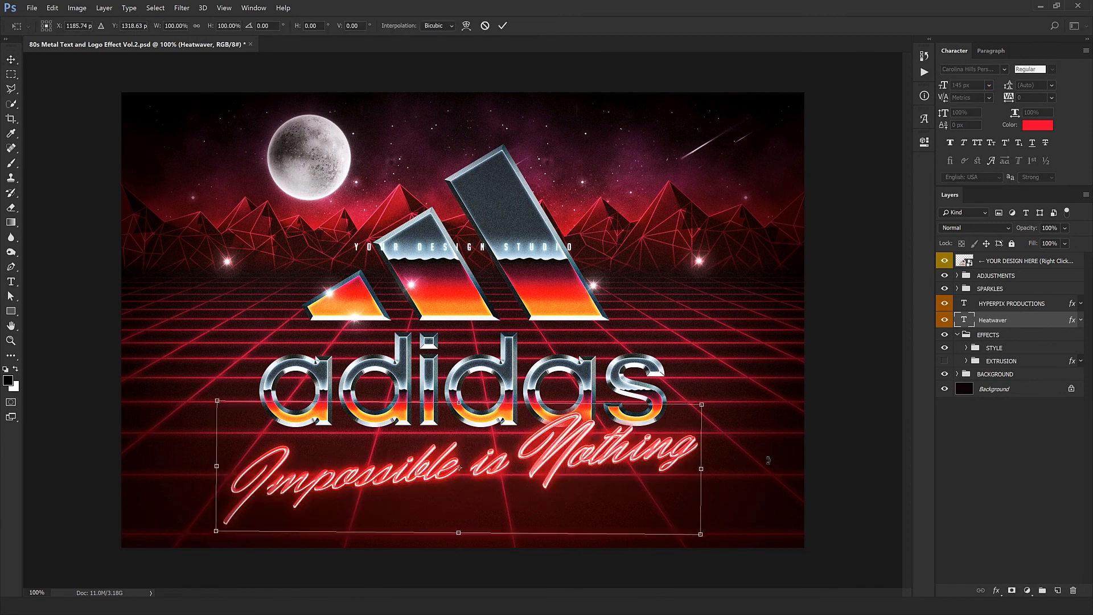
left_click_drag(769, 451, 768, 468)
left_click_drag(553, 476, 556, 469)
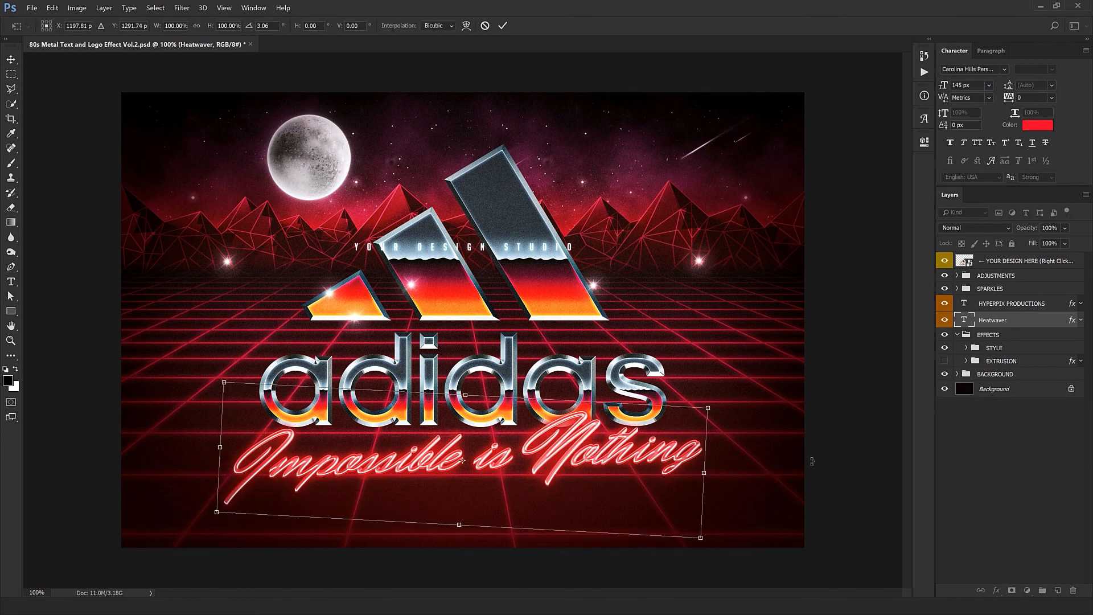
key("Return")
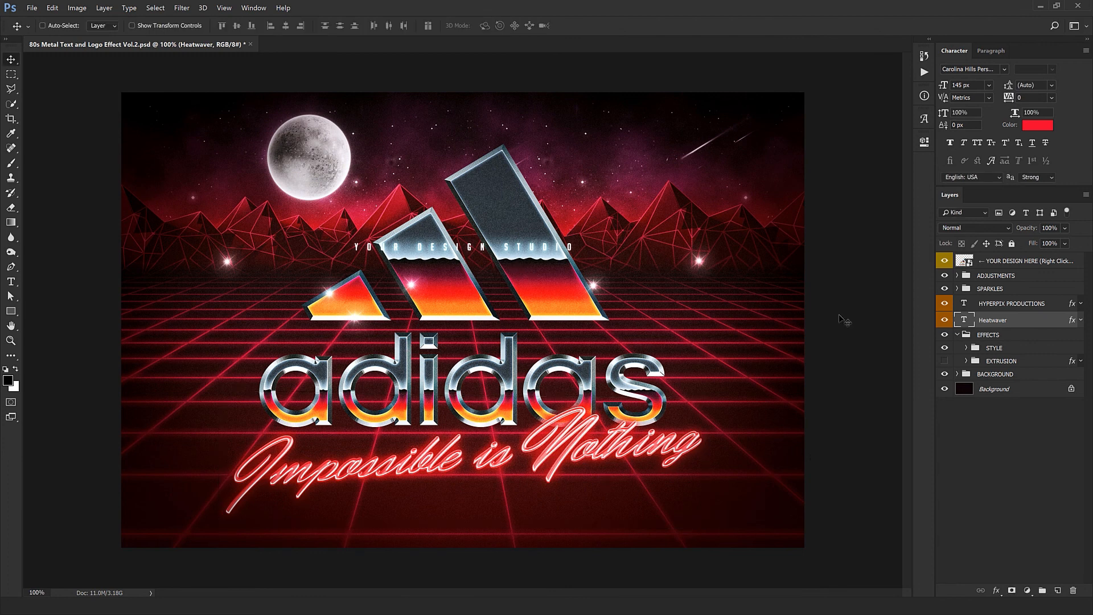
Step: Hide the HYPERPIX PRODUCTIONS text layer that overlaps the adidas stripes
left_click(1021, 303)
left_click(944, 303)
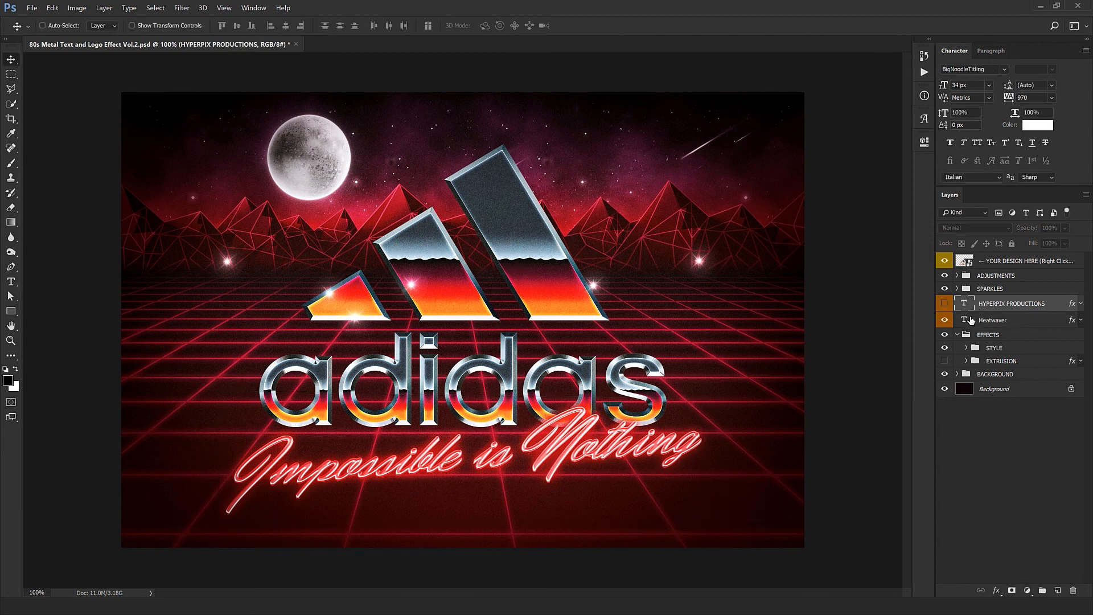
Step: Move the individual Sparkle groups inside SPARKLES onto the corners and edges of the adidas logo
left_click(957, 288)
left_click(994, 303)
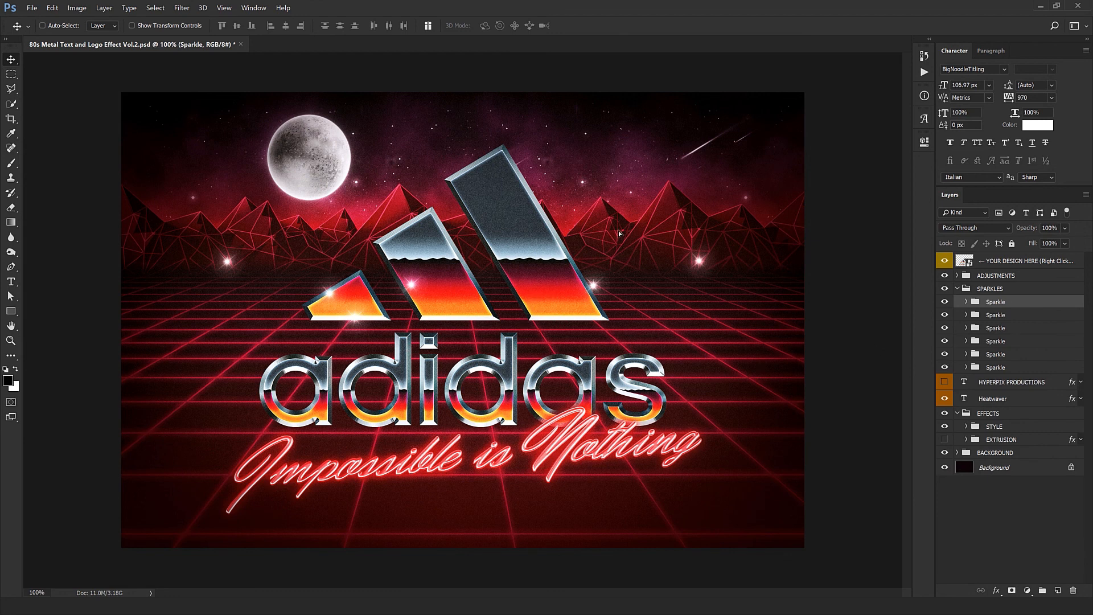
left_click_drag(620, 234, 541, 347)
left_click(995, 315)
left_click(995, 341)
left_click_drag(455, 410, 620, 464)
left_click(995, 354)
left_click(995, 367)
left_click_drag(433, 365, 418, 434)
Step: Duplicate the sparkles and spread the copies over the edges of the stripes and adidas lettering, then collapse the SPARKLES group
left_click_drag(181, 476, 515, 552)
left_click_drag(526, 499, 439, 330)
left_click_drag(455, 365, 562, 364)
left_click_drag(542, 407, 417, 470)
left_click_drag(466, 472, 682, 574)
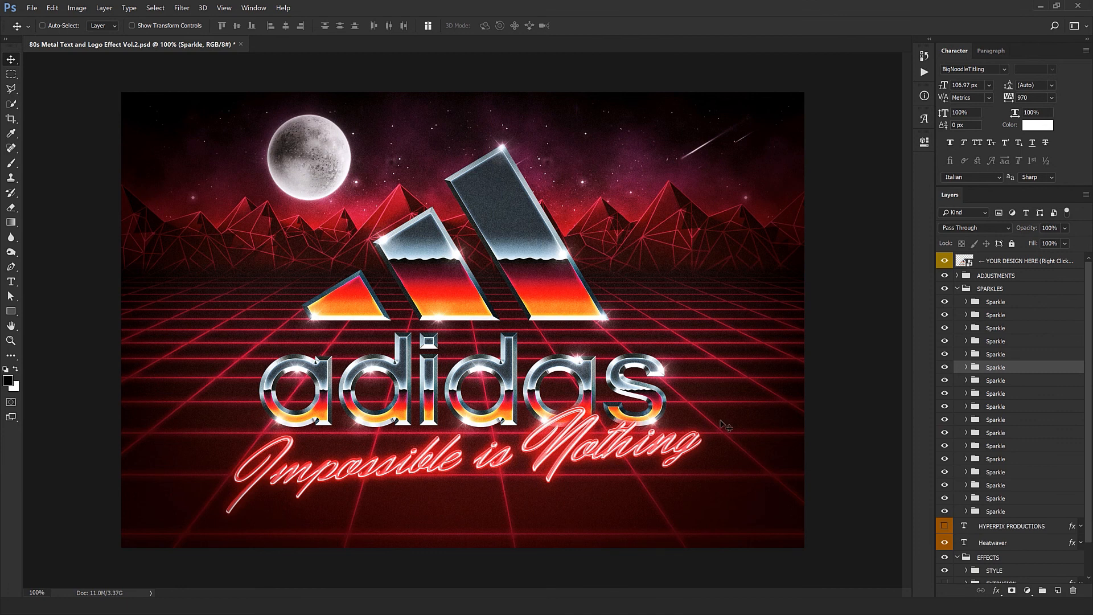
left_click(960, 290)
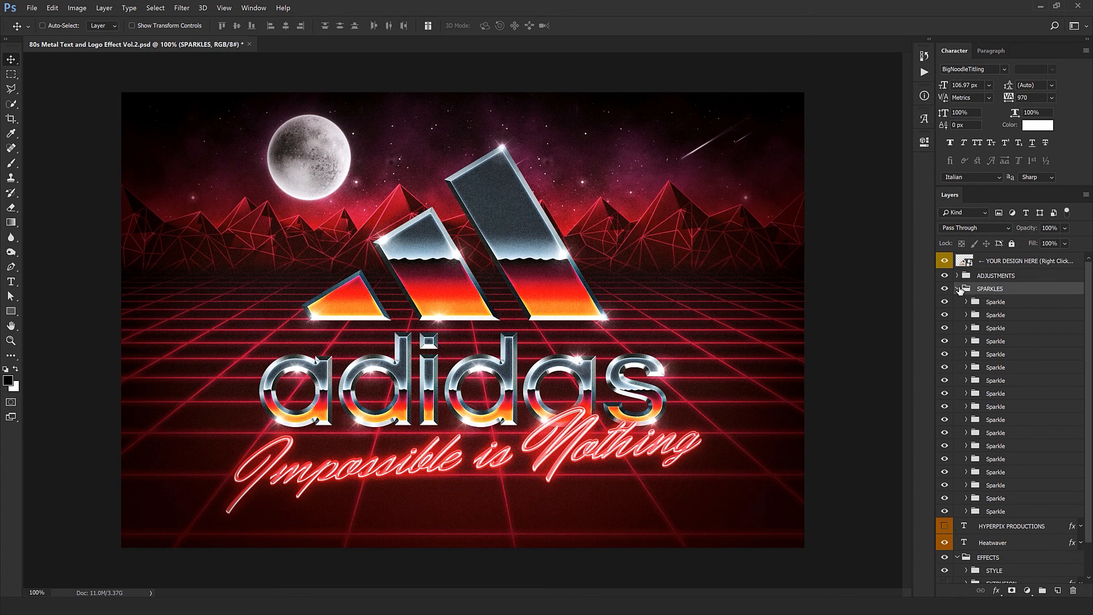
left_click(959, 289)
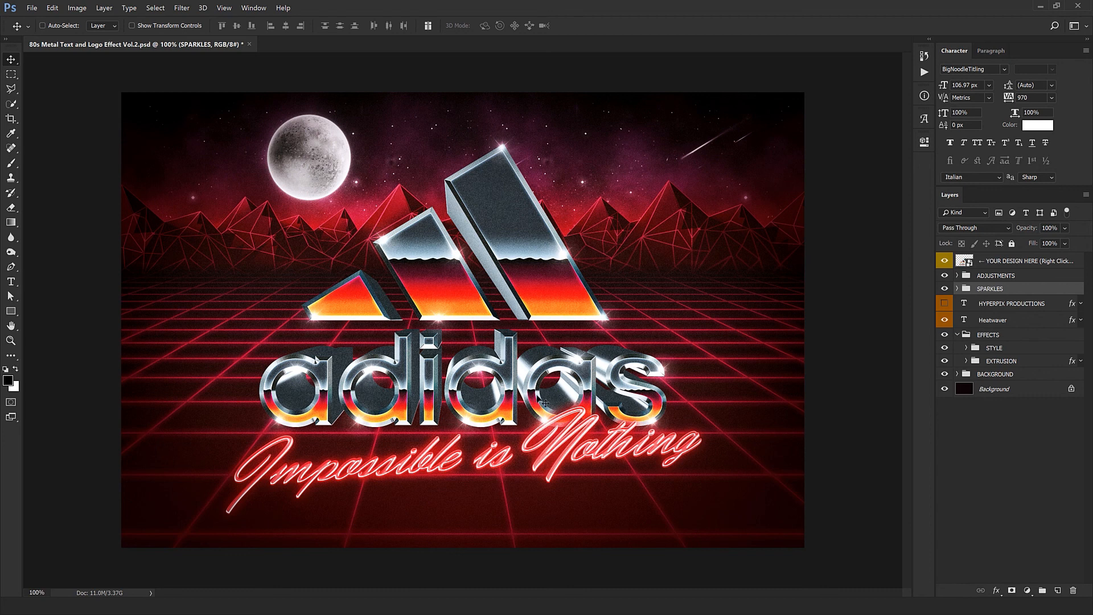
Step: Shorten the logo's 3D extrusion by hiding LEVEL 6 through LEVEL 10 in the EXTRUSION group, then collapse the EFFECTS group
left_click(967, 361)
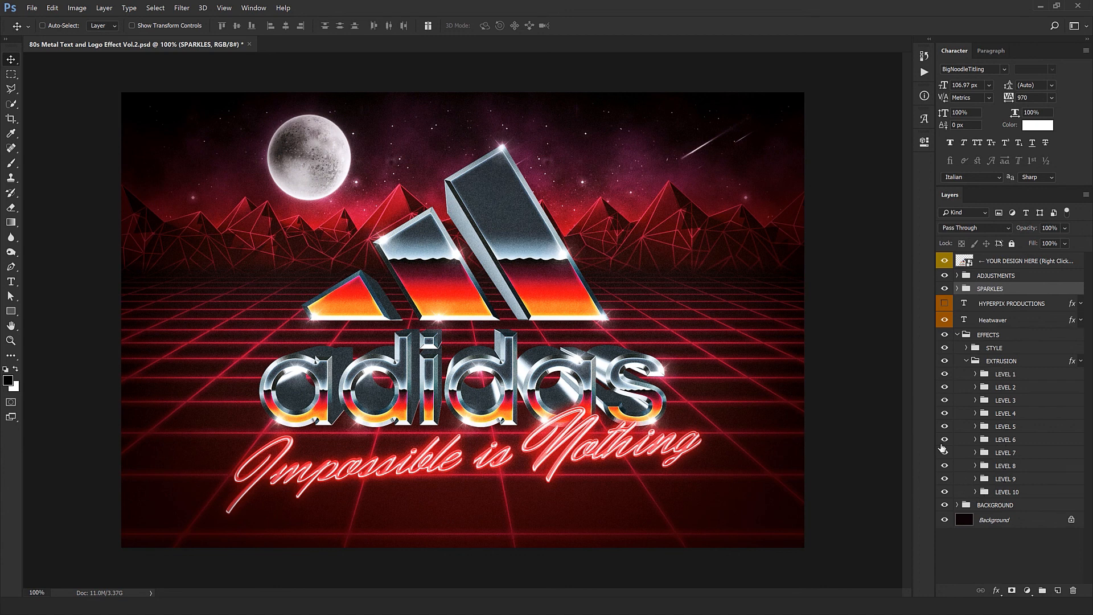
left_click_drag(945, 492, 945, 439)
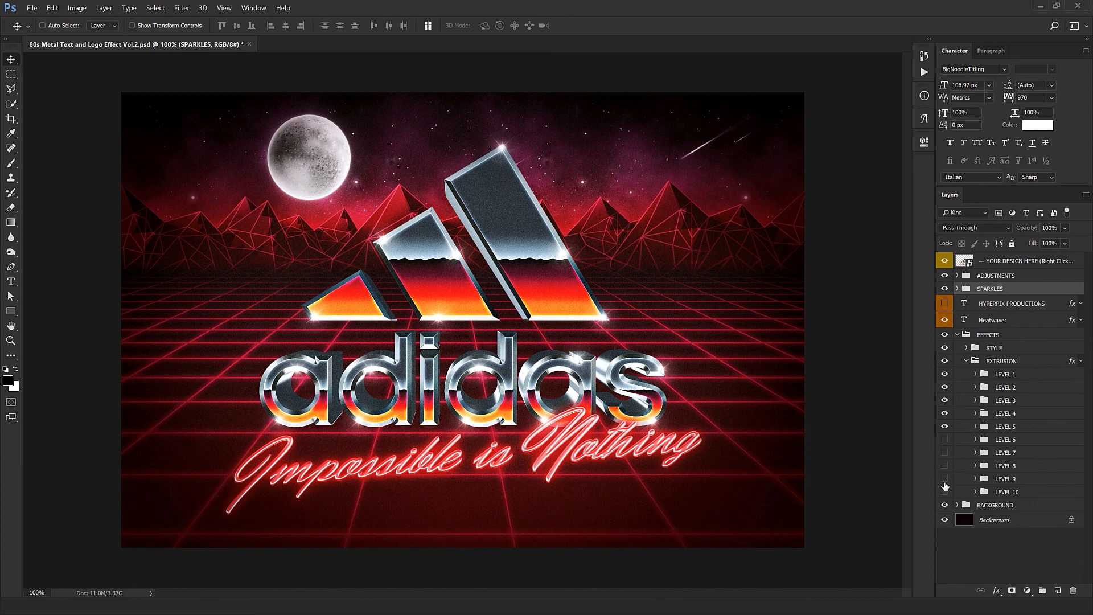
left_click(957, 336)
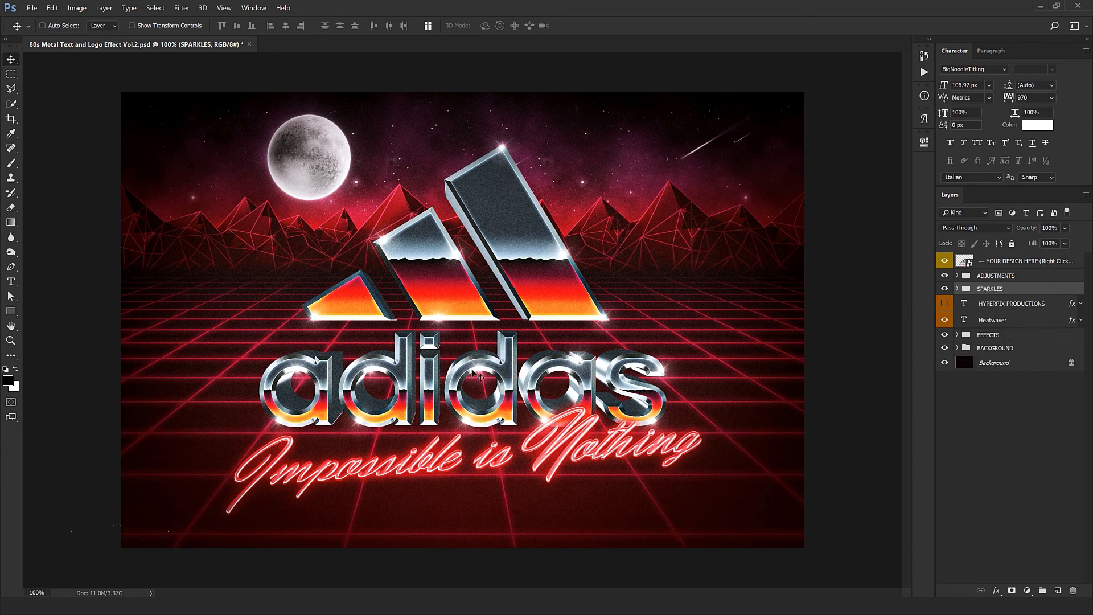